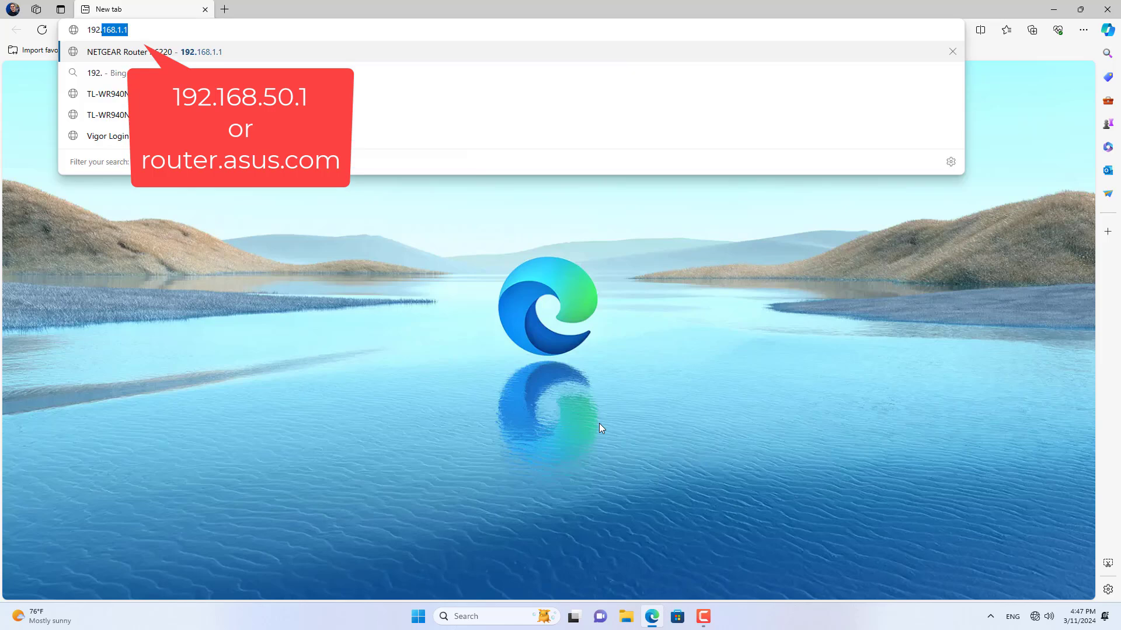
# Step: Sign in to the router at 192.168.50.1 with the admin account
pyautogui.write('168.50.1')
pyautogui.press('Return')
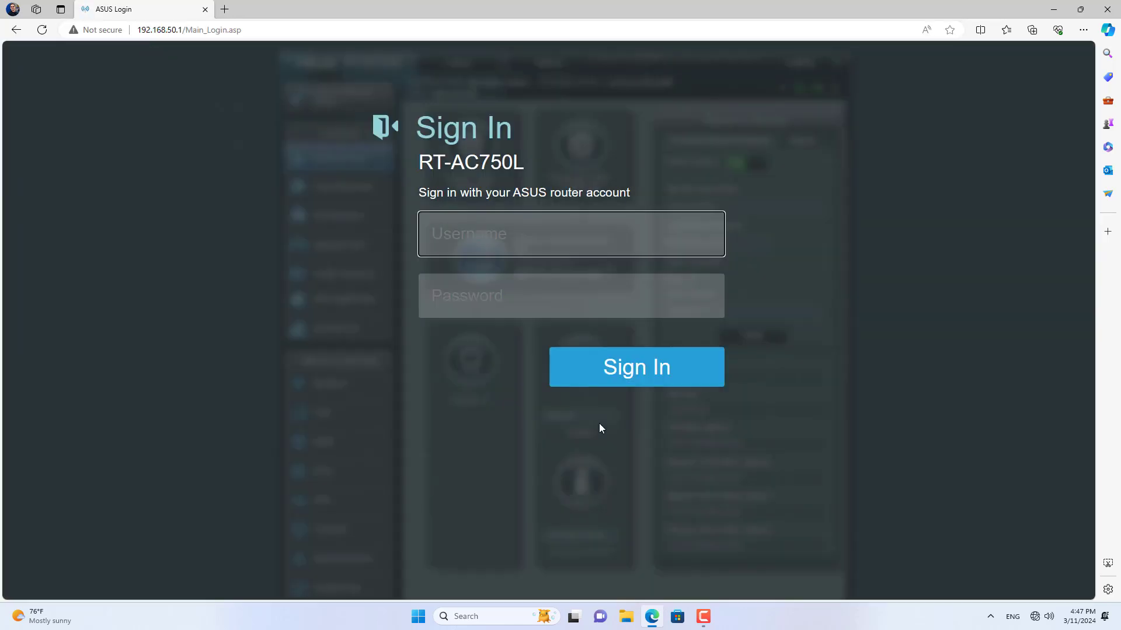
pyautogui.press('Tab')
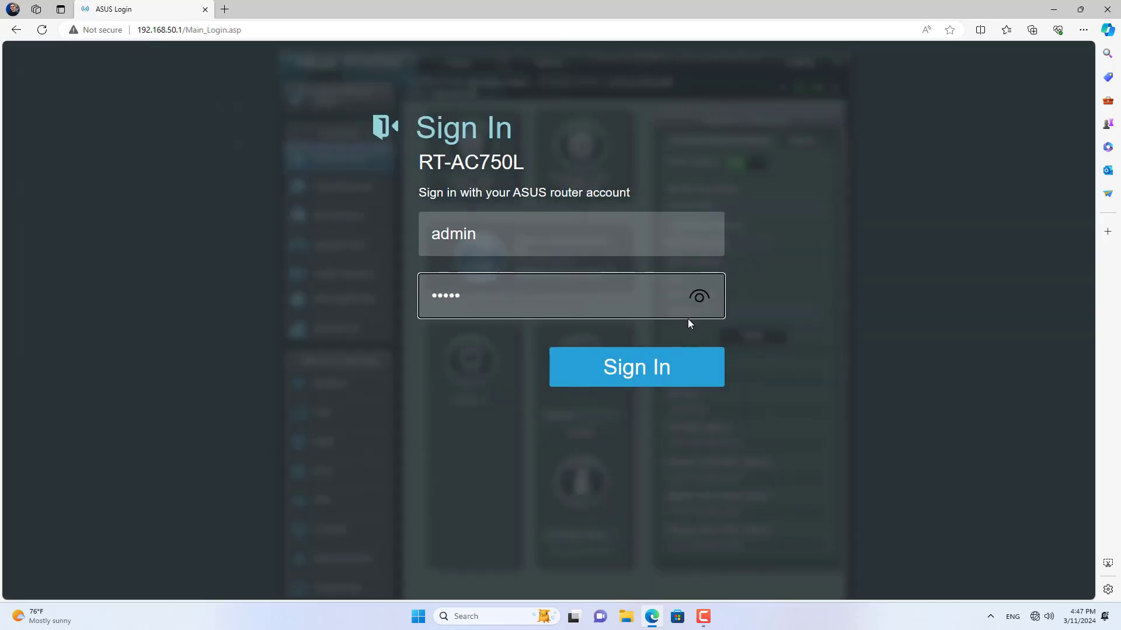
pyautogui.click(698, 299)
pyautogui.moveTo(544, 310); pyautogui.dragTo(431, 301)
pyautogui.click(601, 380)
# Step: On the Change password page, enter the current password and a new login password
pyautogui.press('Tab')
pyautogui.press('Tab')
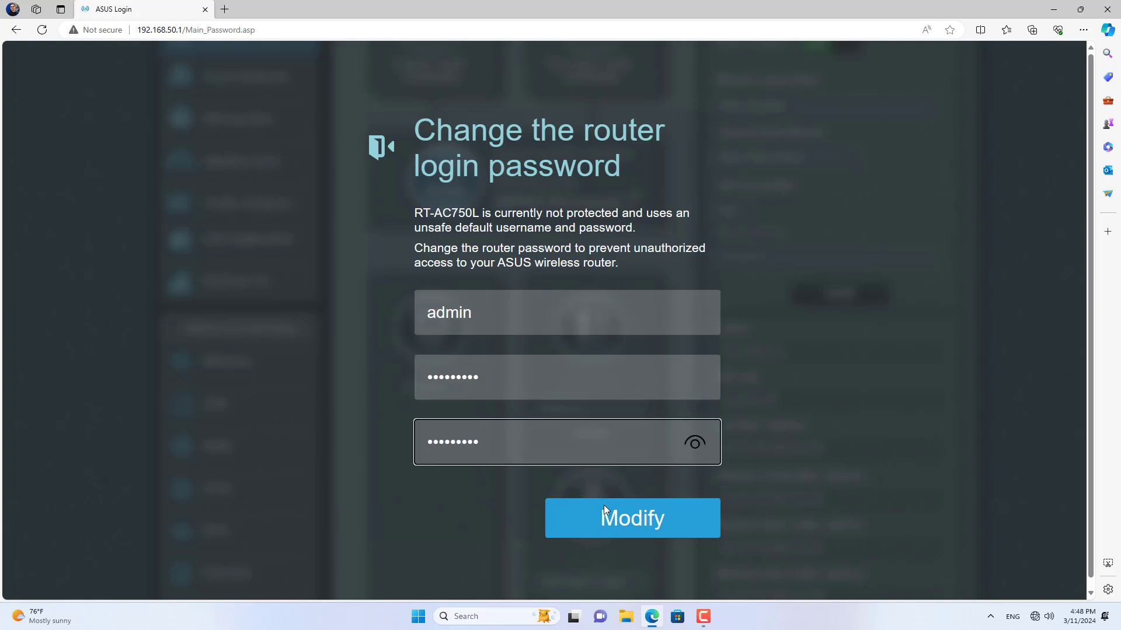
# Step: Save the new login password and select the 2.4GHz band in the wireless settings
pyautogui.click(605, 508)
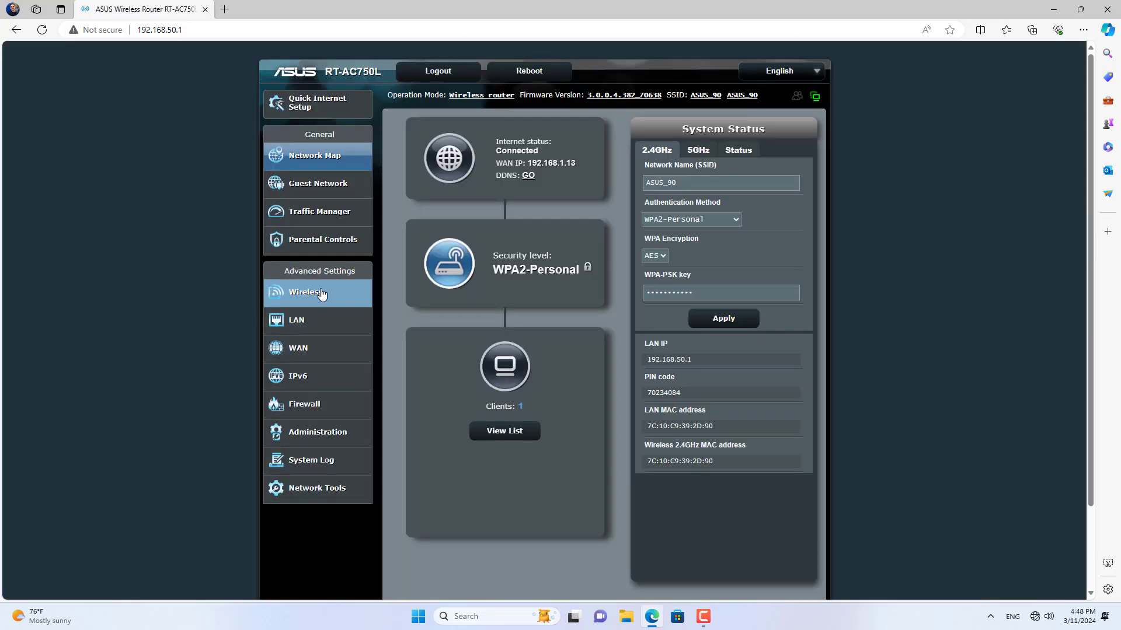
pyautogui.click(330, 294)
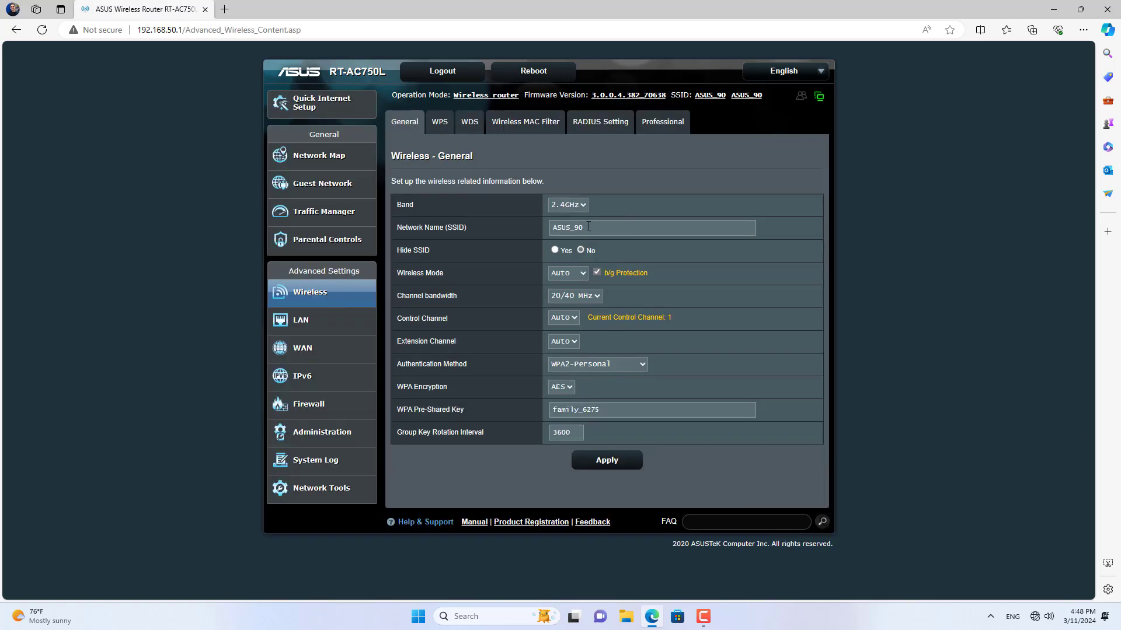
pyautogui.click(583, 207)
pyautogui.click(578, 219)
# Step: Rename the 2.4GHz network to ASUS_A, give it a new pre-shared key, and apply
pyautogui.moveTo(593, 227); pyautogui.dragTo(575, 227)
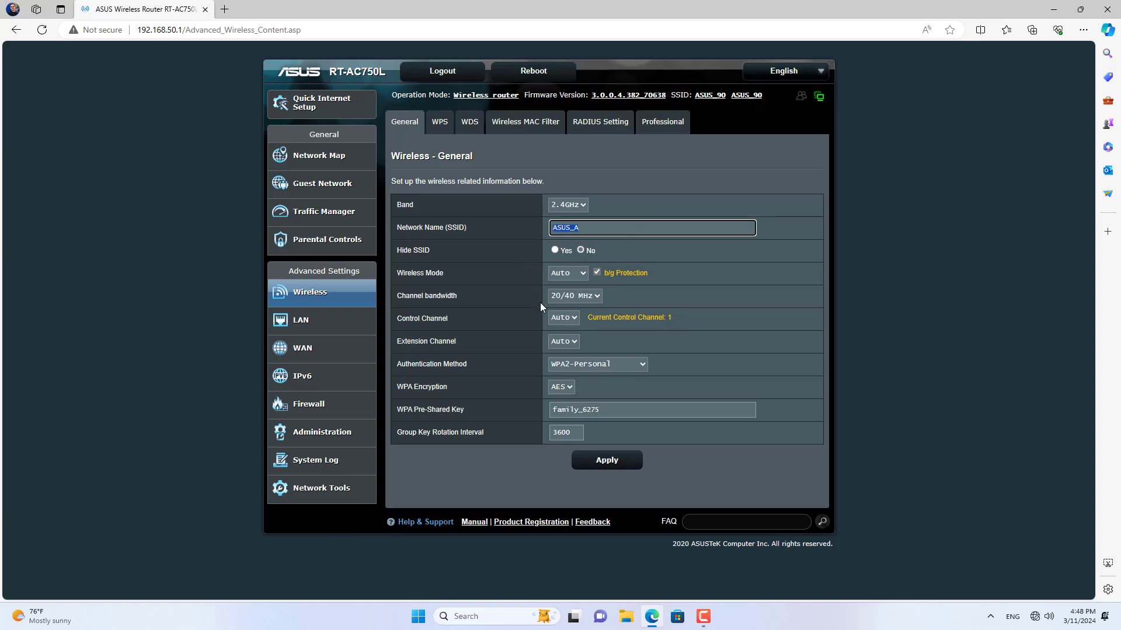
pyautogui.moveTo(601, 410); pyautogui.dragTo(544, 411)
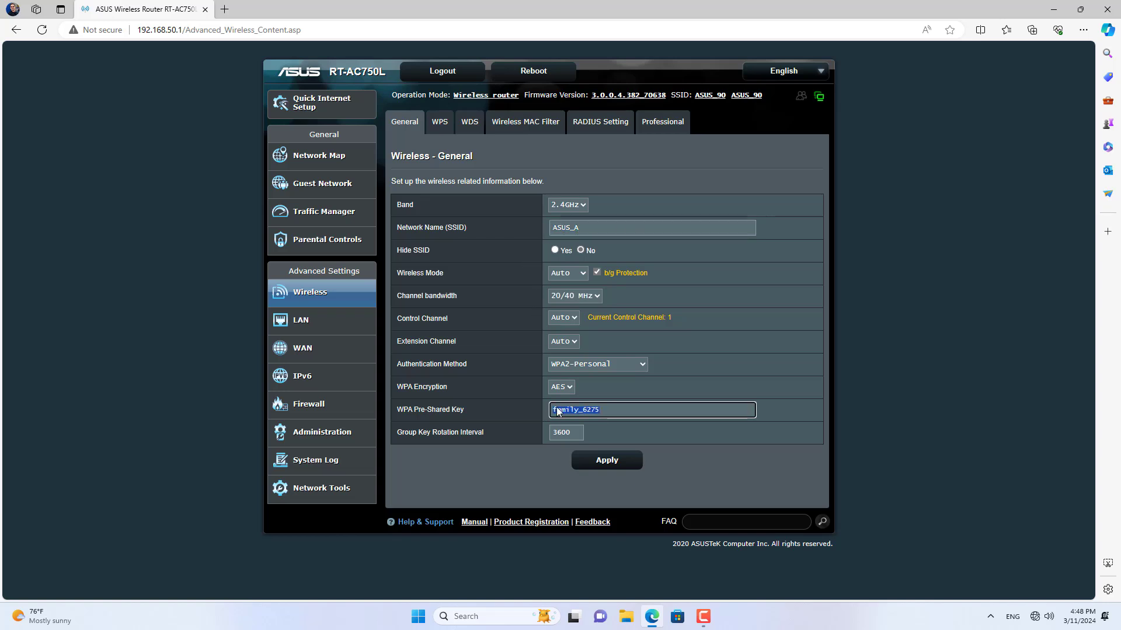
pyautogui.click(630, 462)
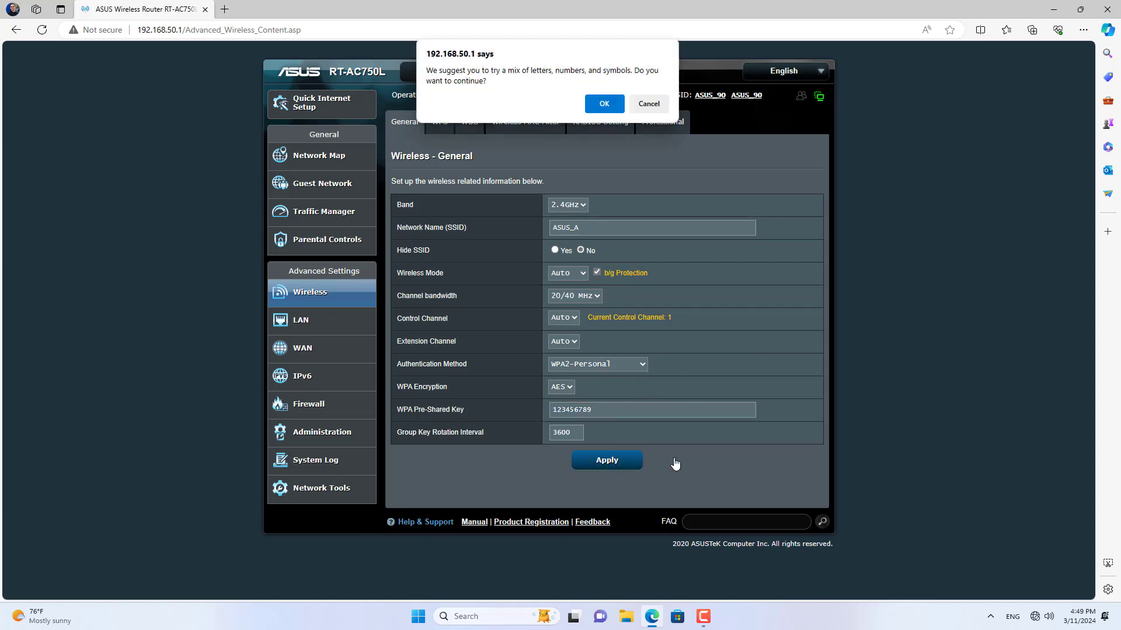
pyautogui.click(607, 105)
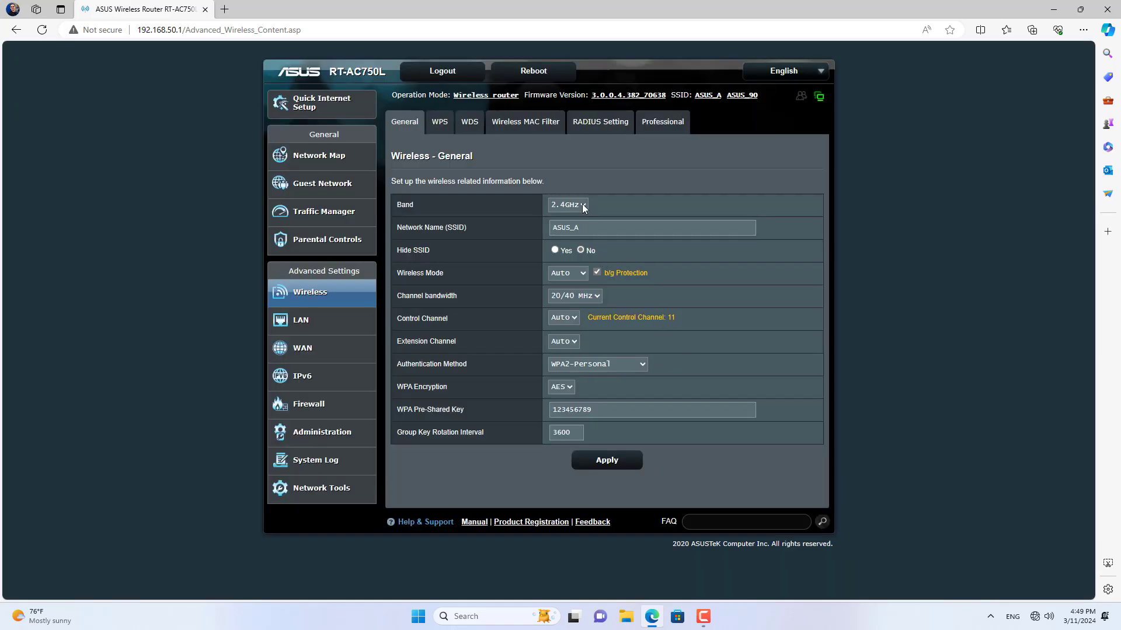
# Step: Switch to the 5GHz band, rename it ASUS_A, and apply a new pre-shared key
pyautogui.click(583, 205)
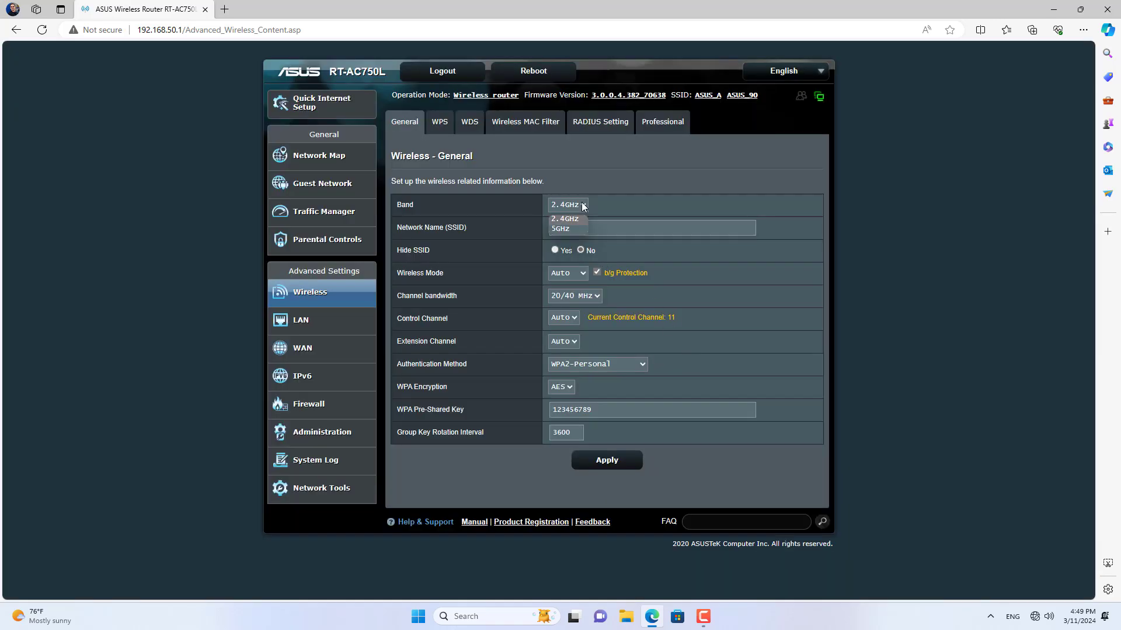
pyautogui.click(561, 228)
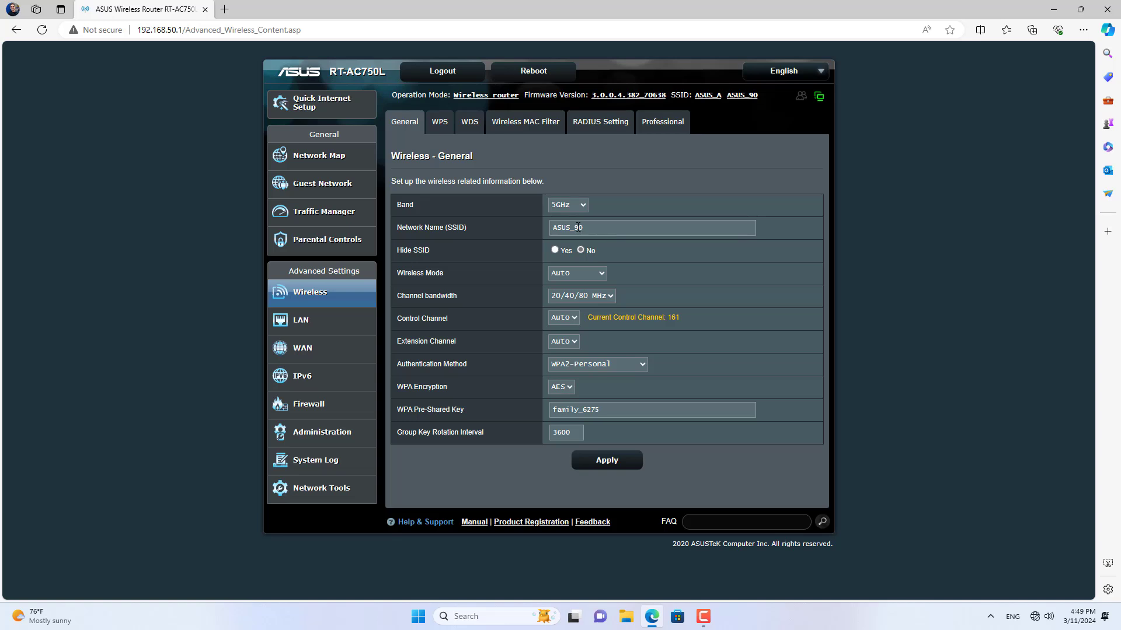
pyautogui.moveTo(575, 226); pyautogui.dragTo(604, 227)
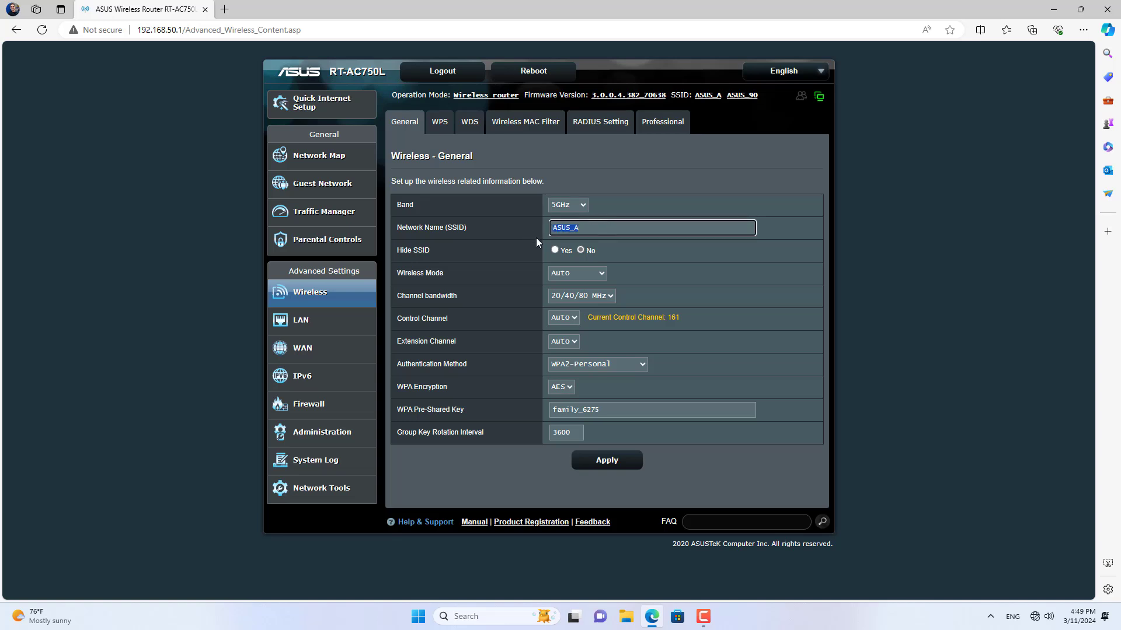
pyautogui.moveTo(612, 412); pyautogui.dragTo(556, 410)
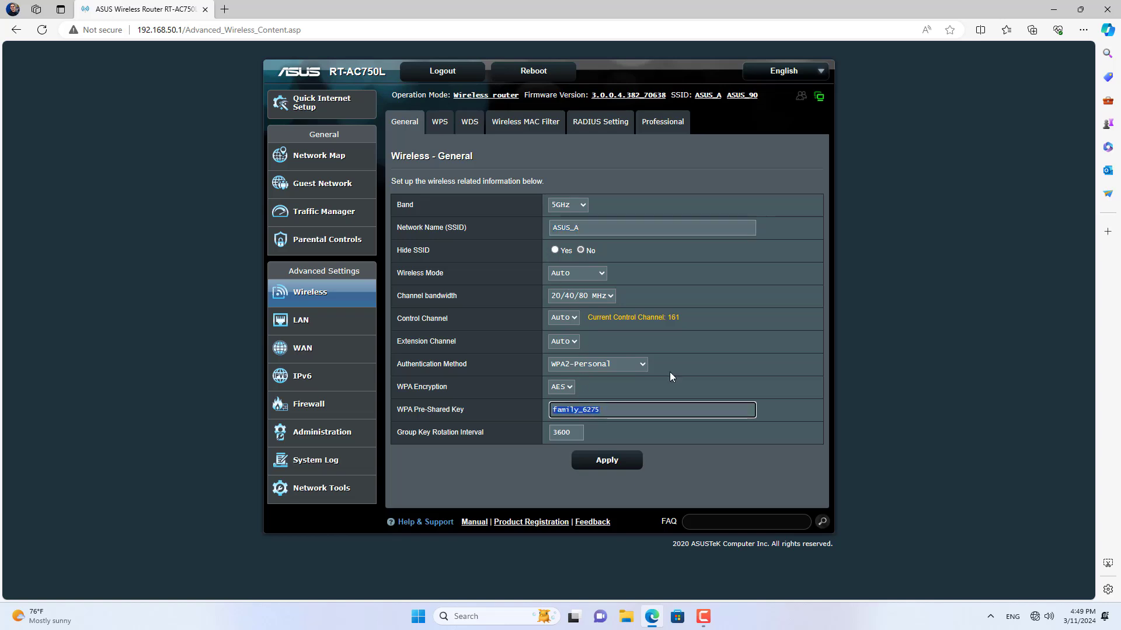
pyautogui.click(644, 462)
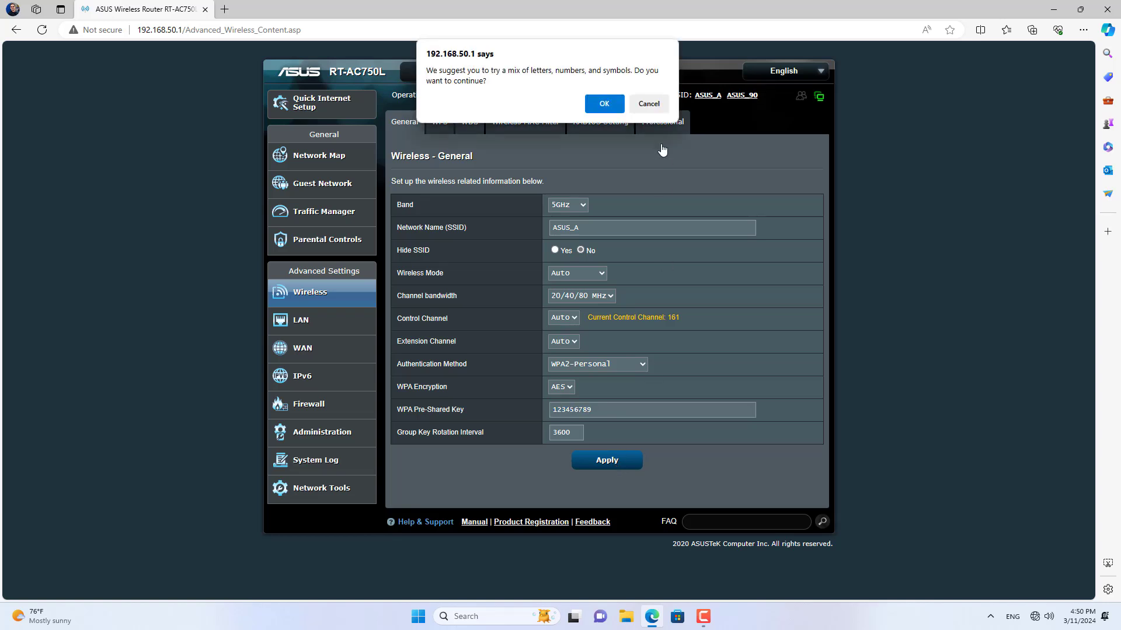
pyautogui.click(604, 104)
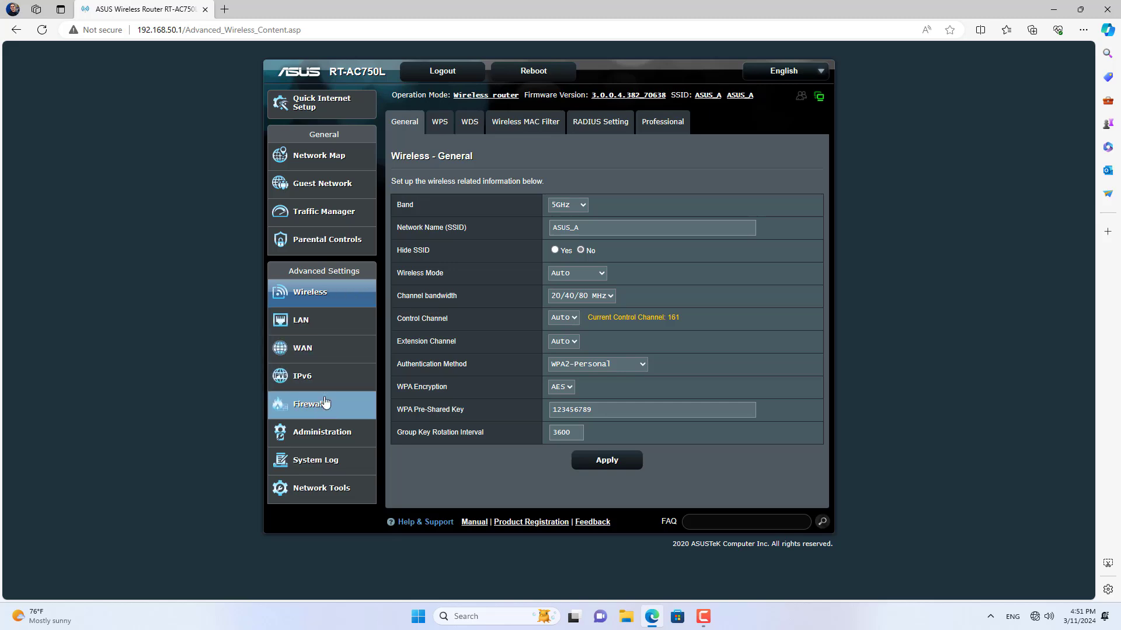
# Step: Open the Operation Mode settings and load the quick setup wizard at 192.168.50.1
pyautogui.click(325, 434)
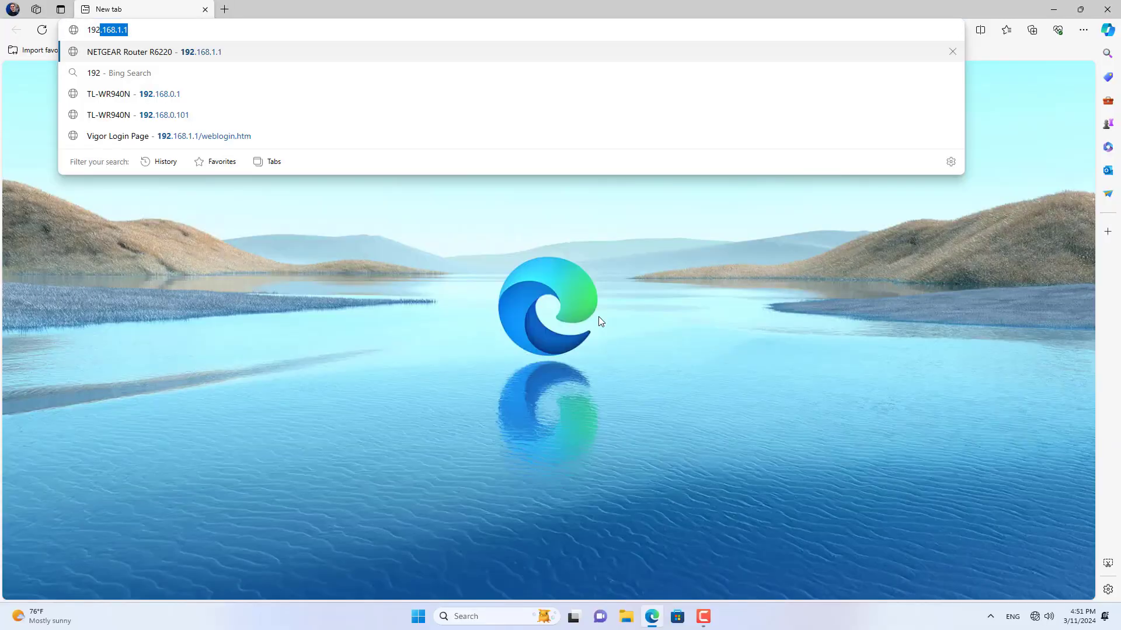
pyautogui.press('BackSpace')
pyautogui.press('BackSpace')
pyautogui.write('50')
pyautogui.press('Return')
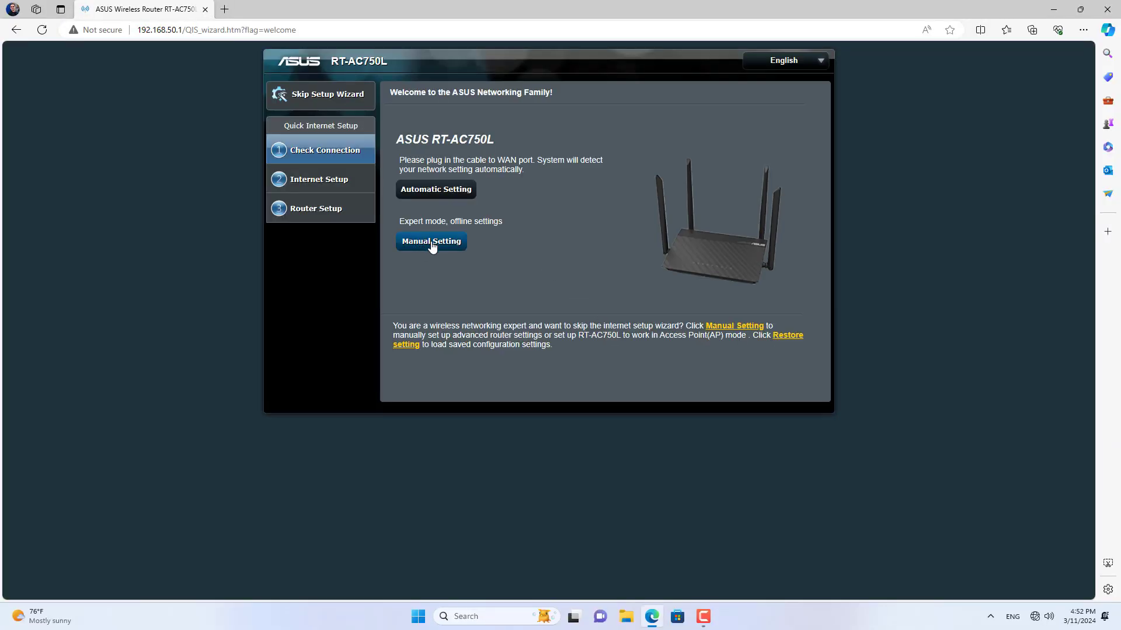
# Step: Choose Manual Setting and set a new router login password
pyautogui.click(432, 247)
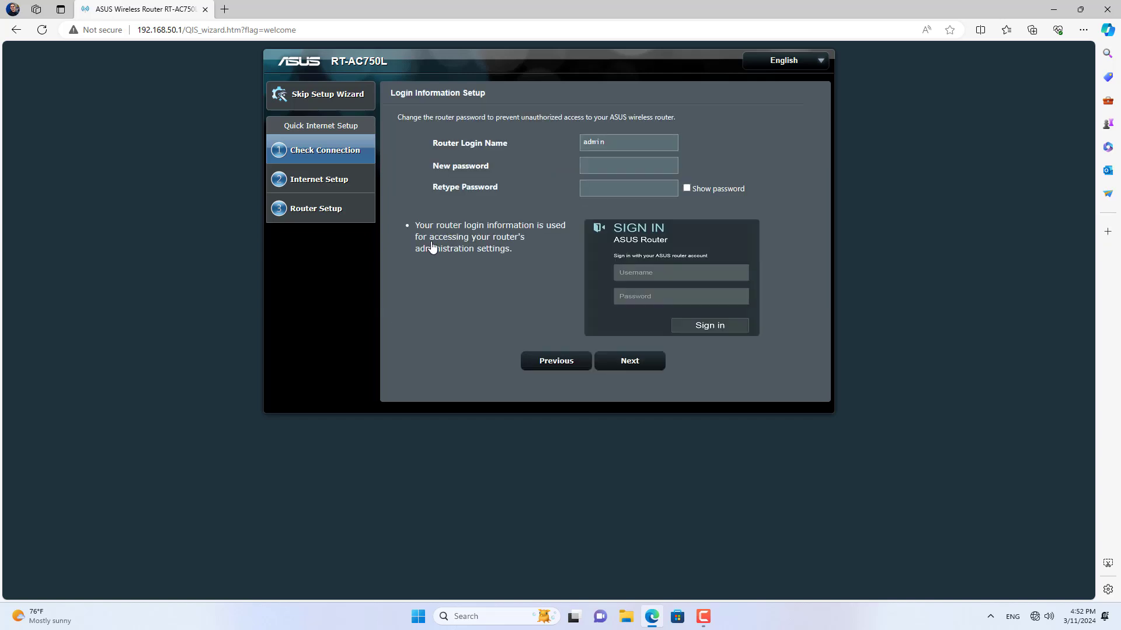
pyautogui.click(629, 162)
pyautogui.hotkey('ctrl', 'v')
pyautogui.press('Tab')
pyautogui.write('•••')
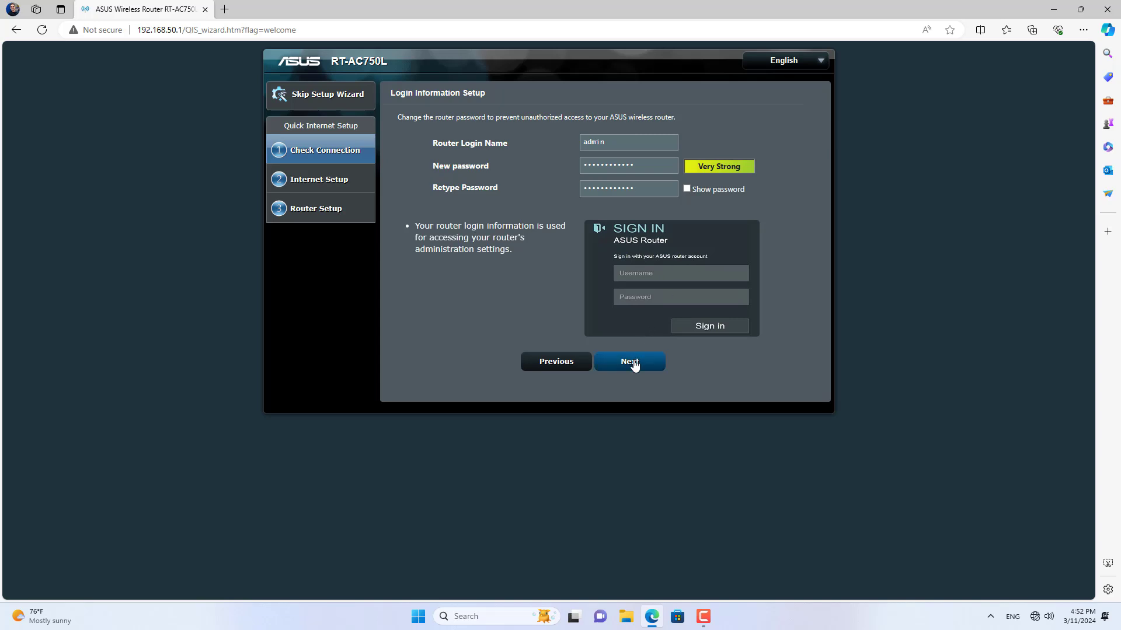
pyautogui.click(635, 357)
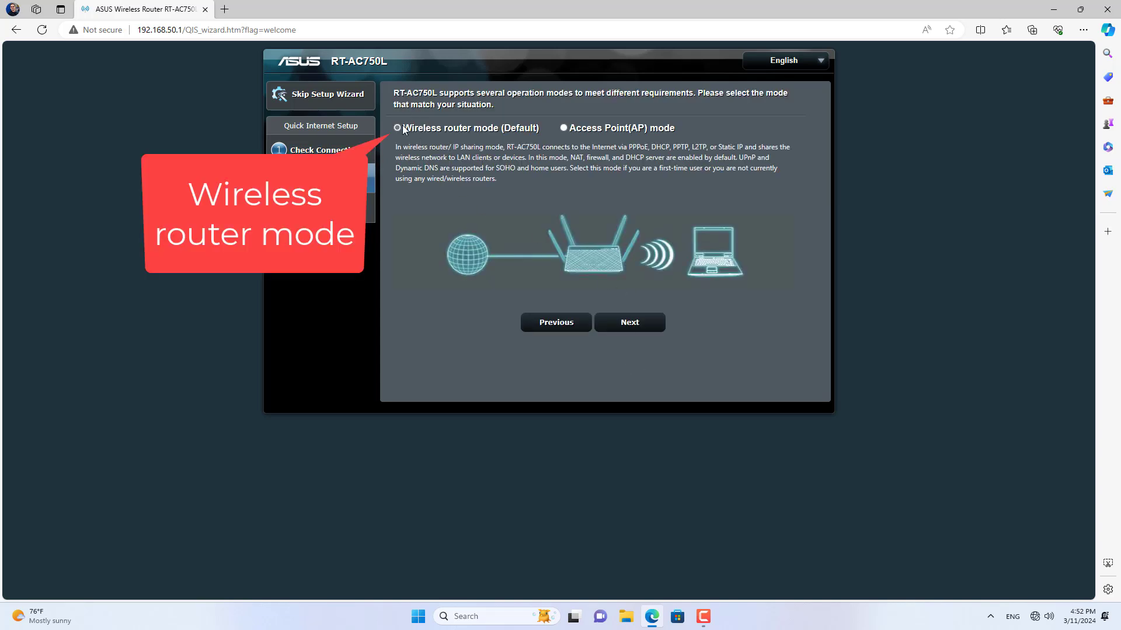
# Step: Keep Wireless router mode and answer No to the connection needing a username or password
pyautogui.moveTo(403, 129); pyautogui.dragTo(537, 127)
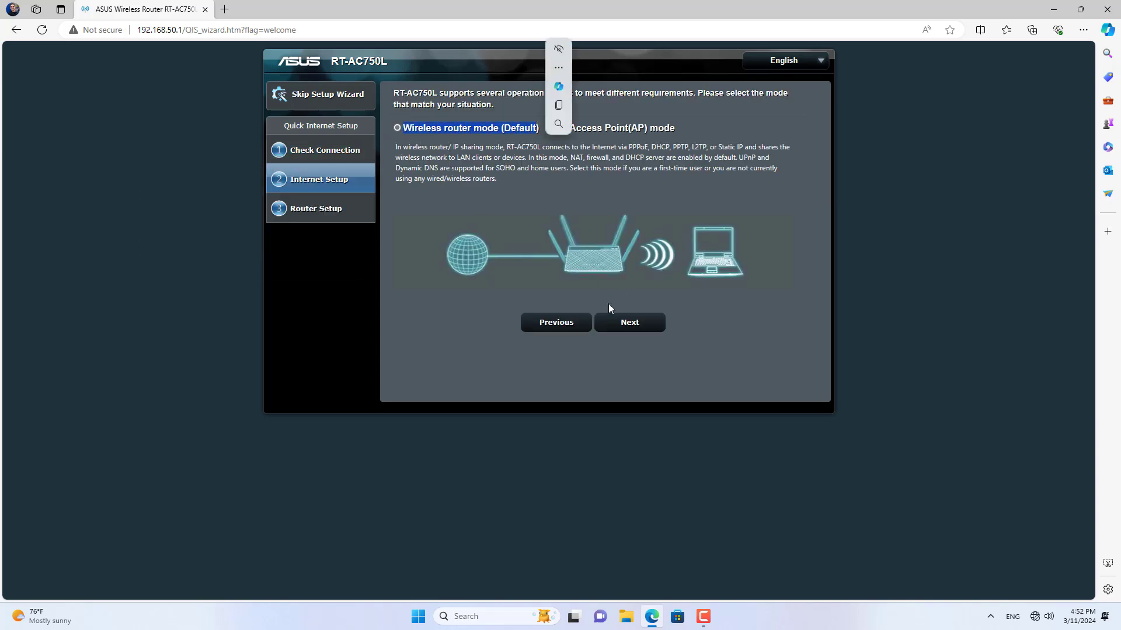
pyautogui.click(626, 323)
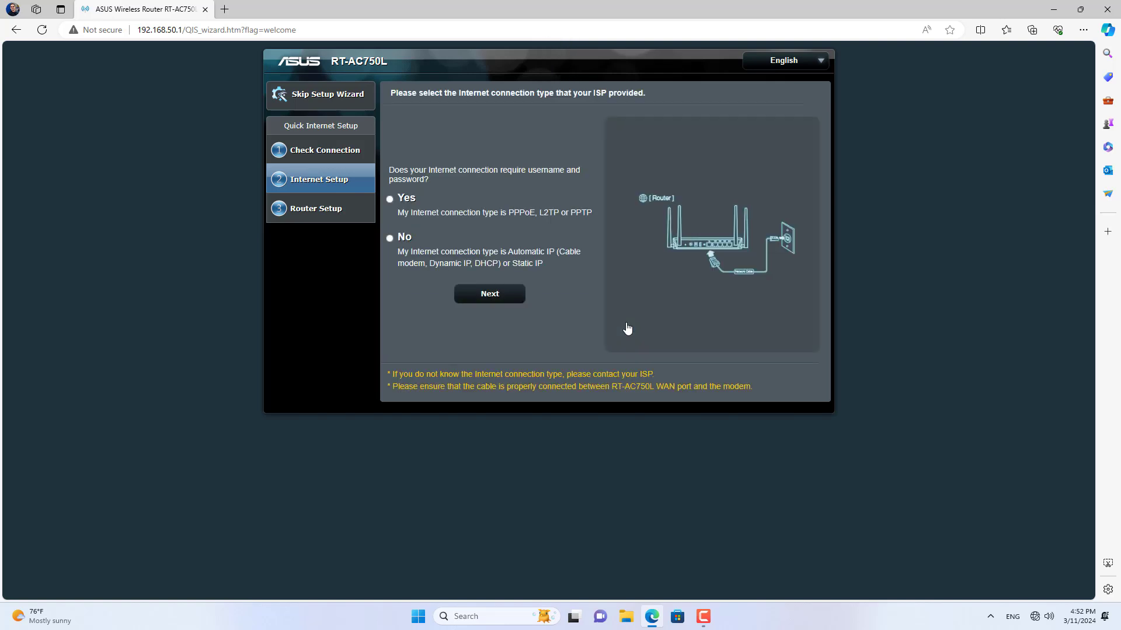
pyautogui.click(390, 238)
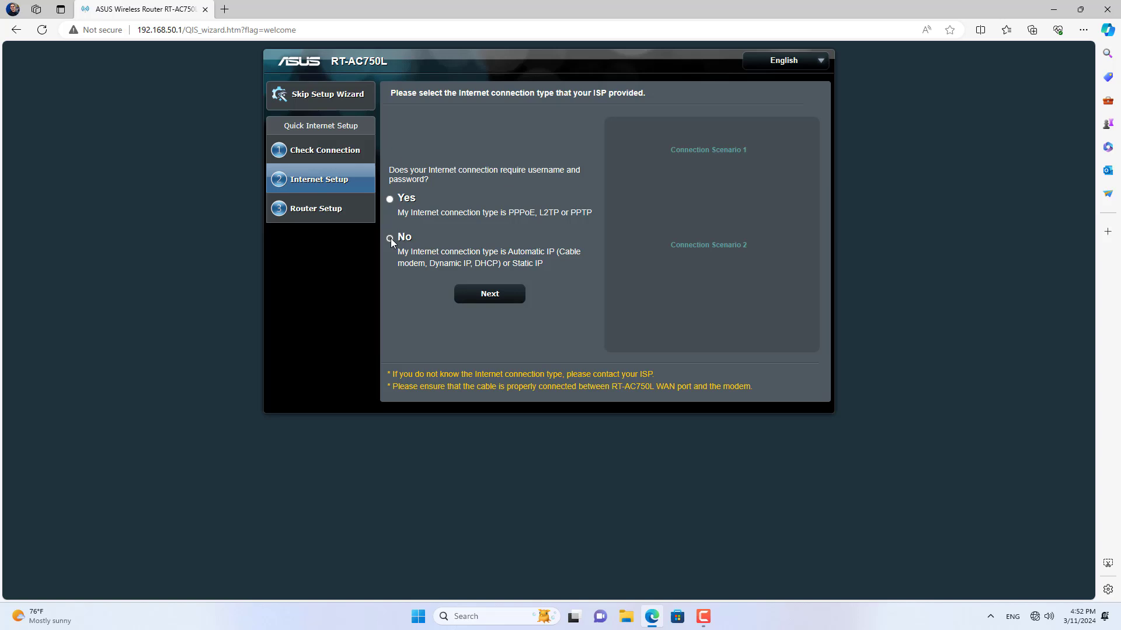
pyautogui.click(474, 291)
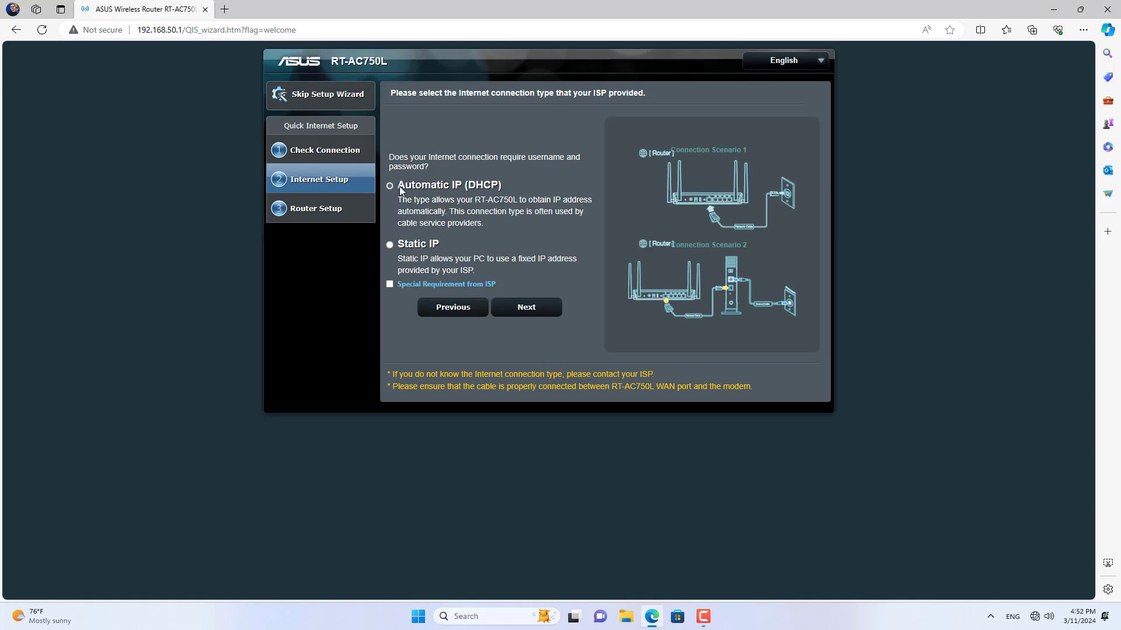
# Step: Decline previous settings, set SSIDs ASUS_B and ASUS_B_5G with new passwords, then apply and complete
pyautogui.click(526, 315)
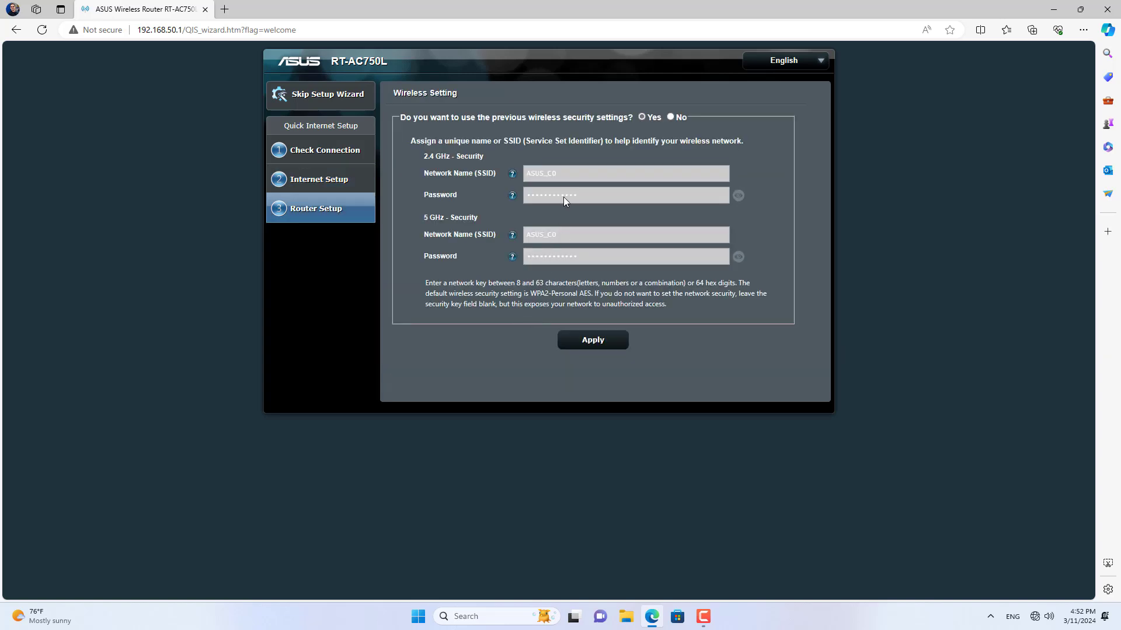
pyautogui.click(671, 116)
pyautogui.click(591, 176)
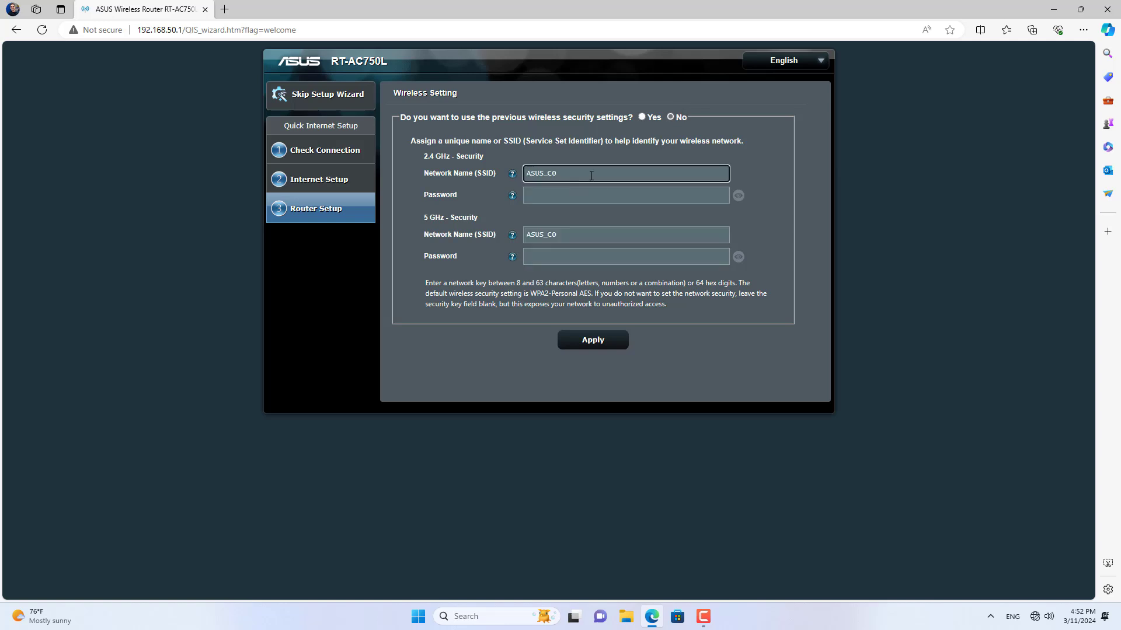
pyautogui.write('B')
pyautogui.click(592, 196)
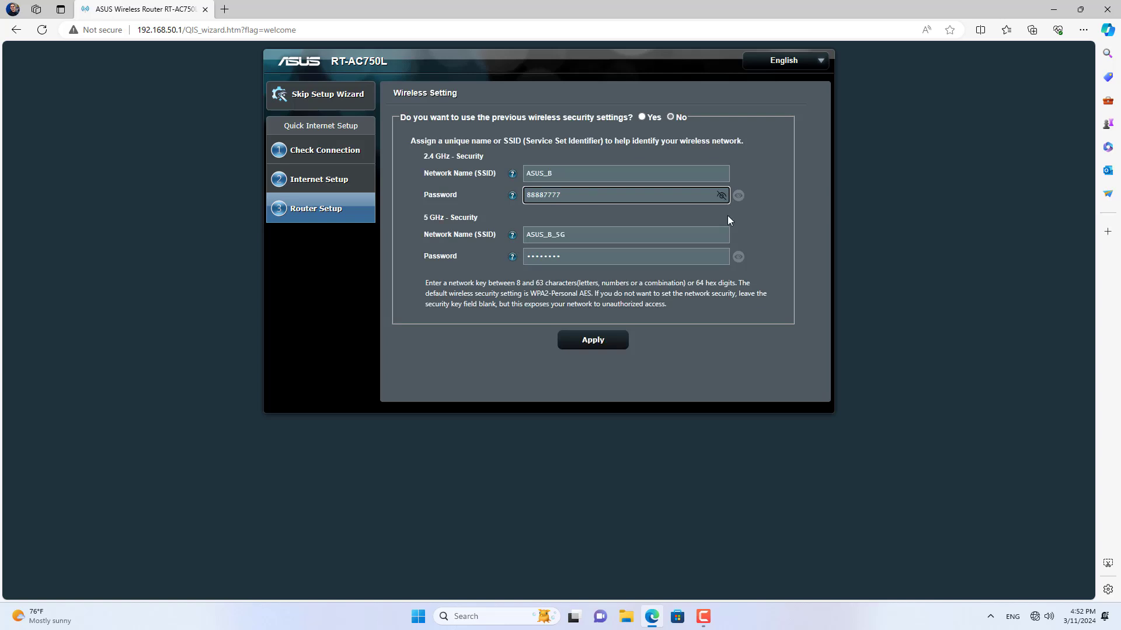
pyautogui.click(737, 258)
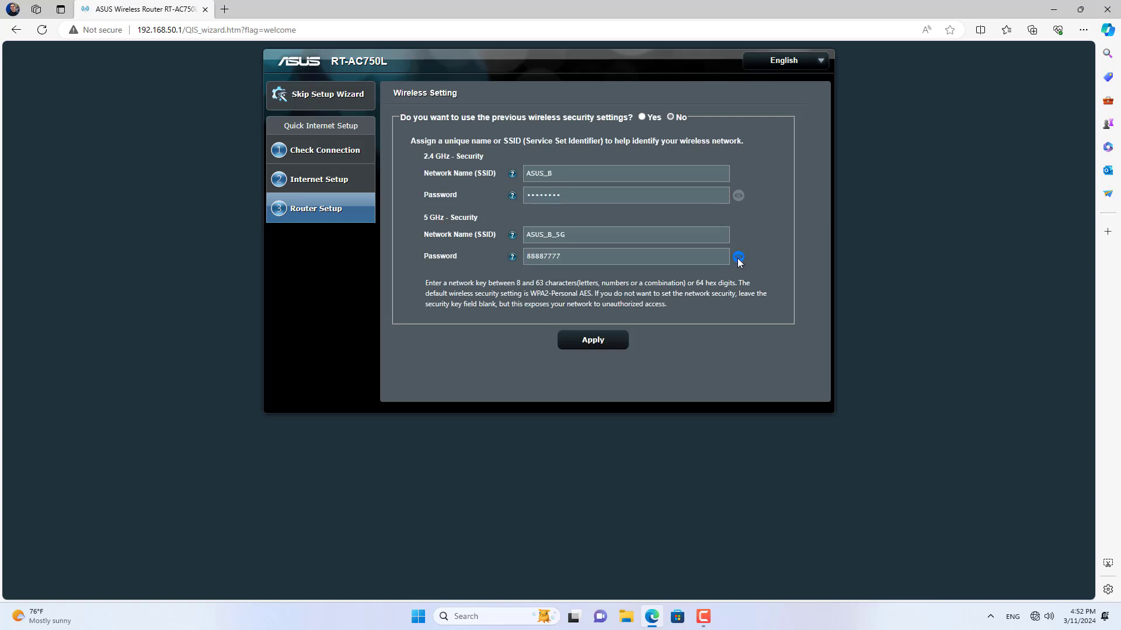
pyautogui.click(596, 343)
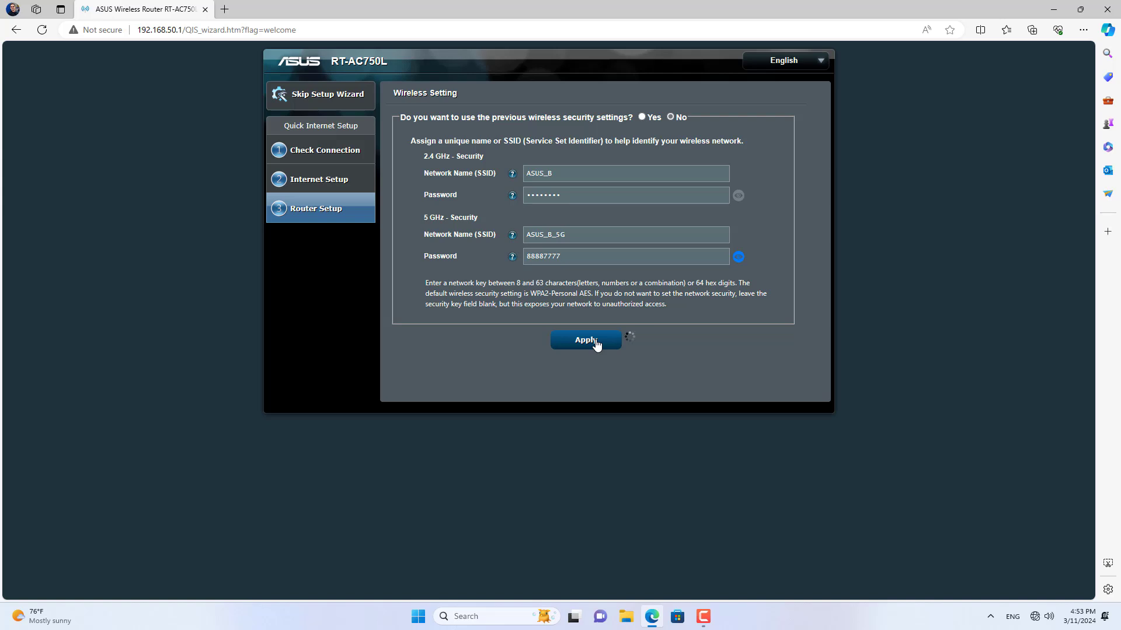
pyautogui.click(604, 352)
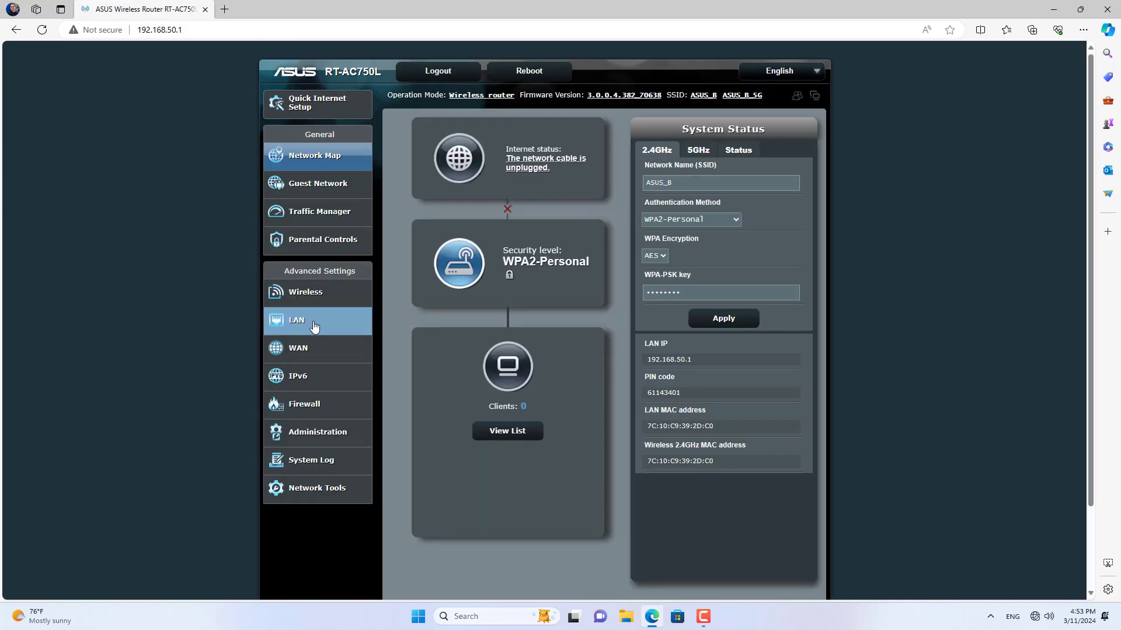
# Step: In LAN settings, edit the IP address from 192.168.50.1 to 192.168.100.1
pyautogui.click(317, 326)
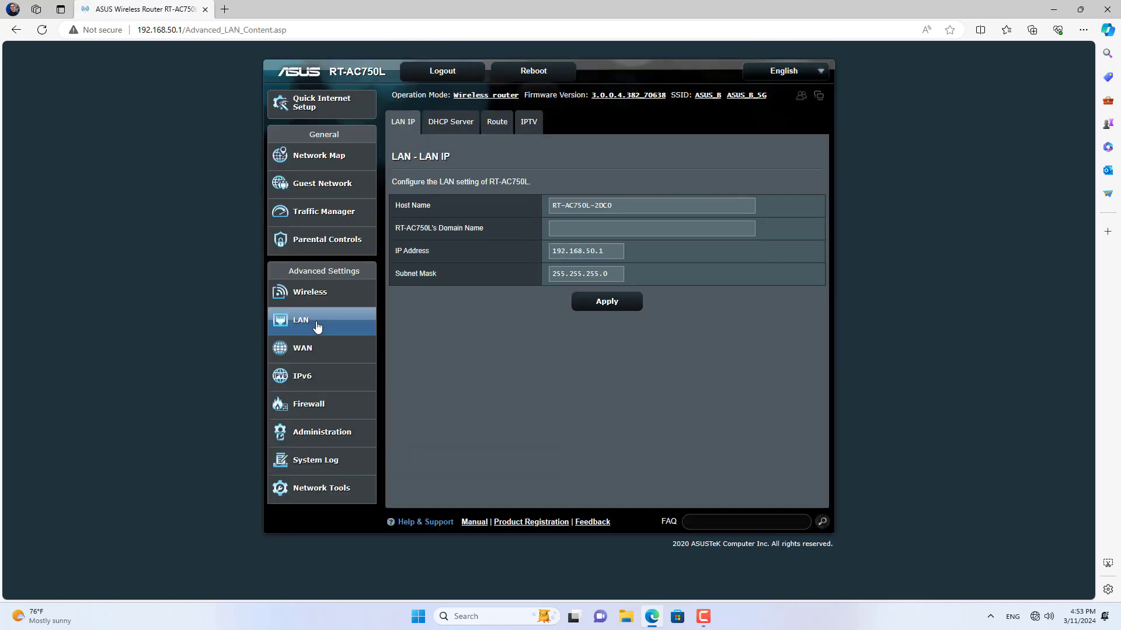
pyautogui.click(595, 251)
pyautogui.press('BackSpace')
pyautogui.press('BackSpace')
pyautogui.write('100')
# Step: Apply the new 192.168.100.1 LAN IP and sign back in to the router as admin
pyautogui.click(608, 311)
pyautogui.click(604, 125)
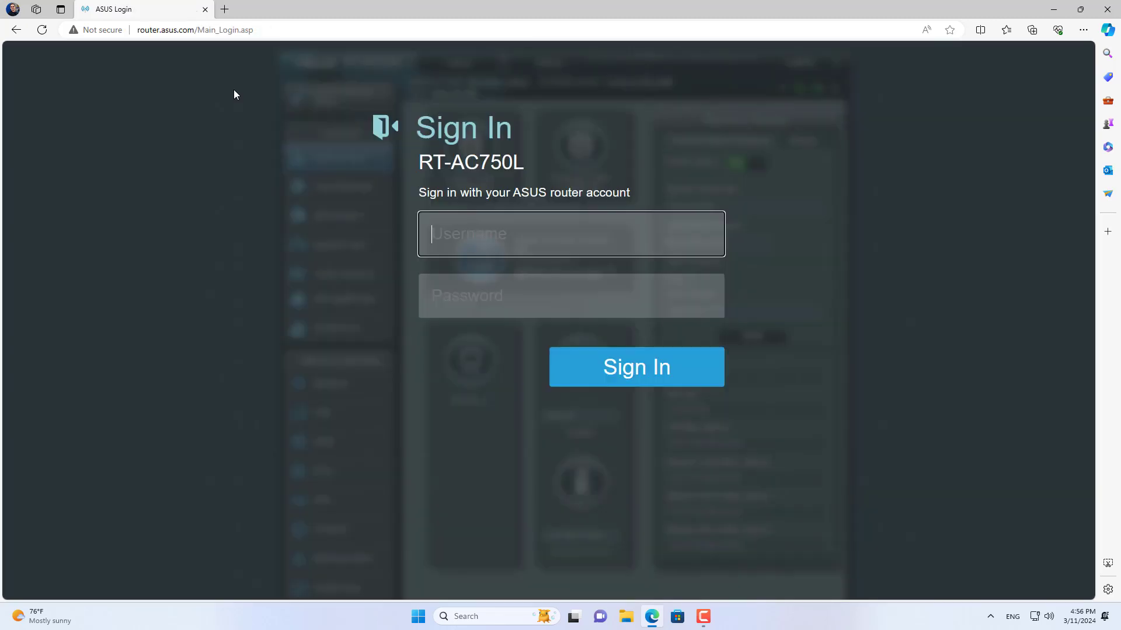
pyautogui.write('admin')
pyautogui.press('Tab')
pyautogui.write('••••••••••')
pyautogui.press('Return')
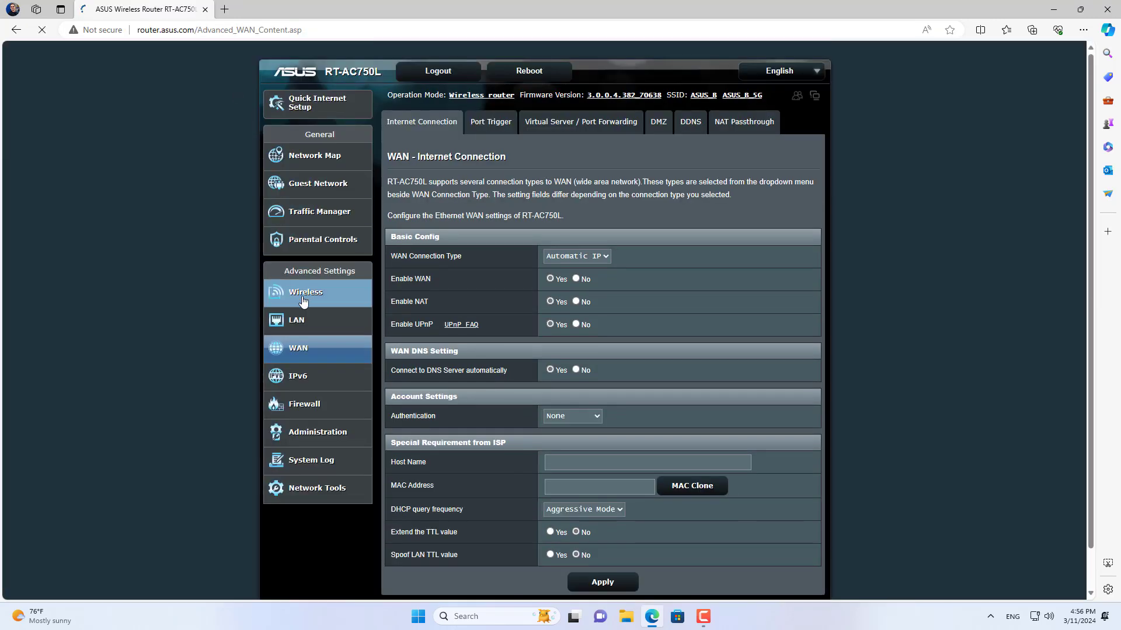
# Step: Review the ASUS_B and ASUS_B_5G network names and keys, then go to Administration settings
pyautogui.click(303, 299)
pyautogui.moveTo(593, 229); pyautogui.dragTo(529, 235)
pyautogui.moveTo(615, 410); pyautogui.dragTo(534, 415)
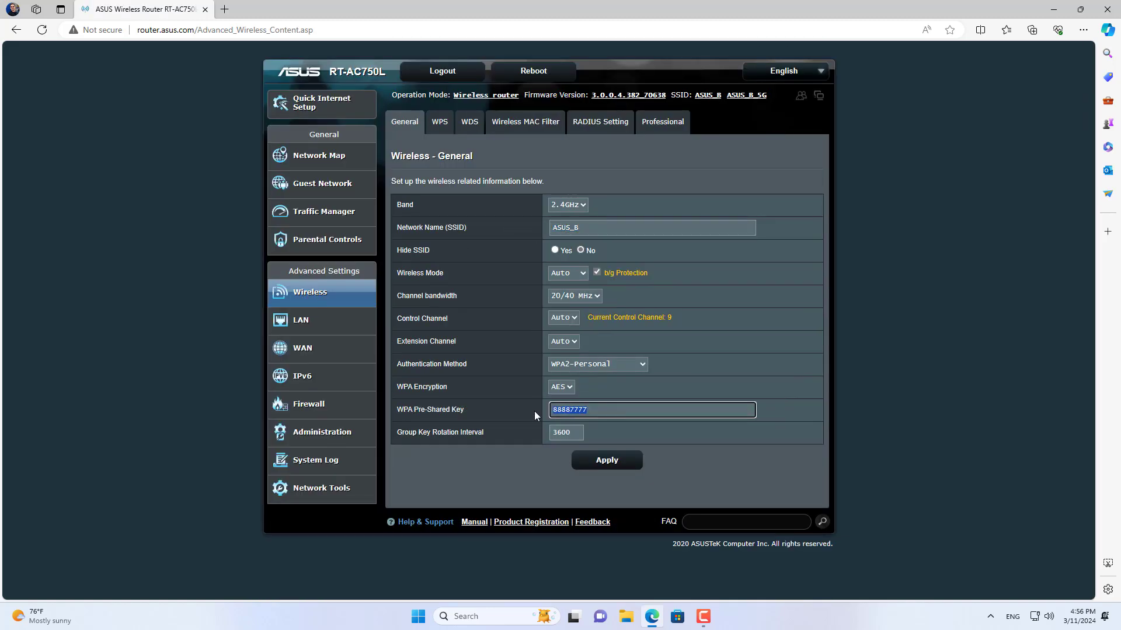
pyautogui.click(572, 207)
pyautogui.click(568, 229)
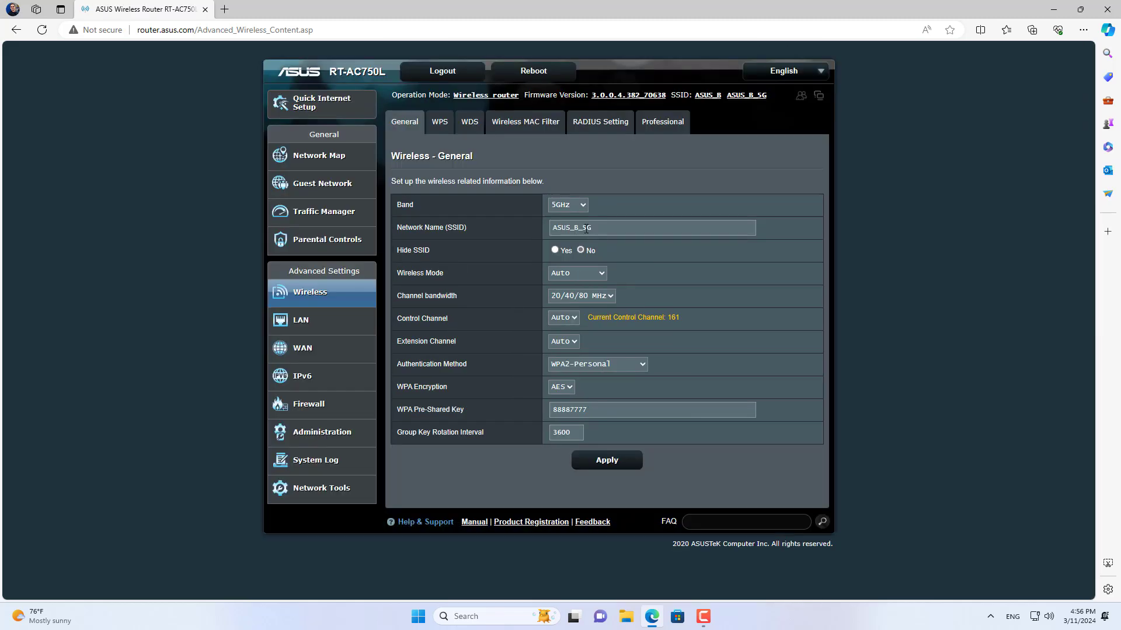
pyautogui.moveTo(593, 229); pyautogui.dragTo(529, 233)
pyautogui.moveTo(588, 407); pyautogui.dragTo(537, 414)
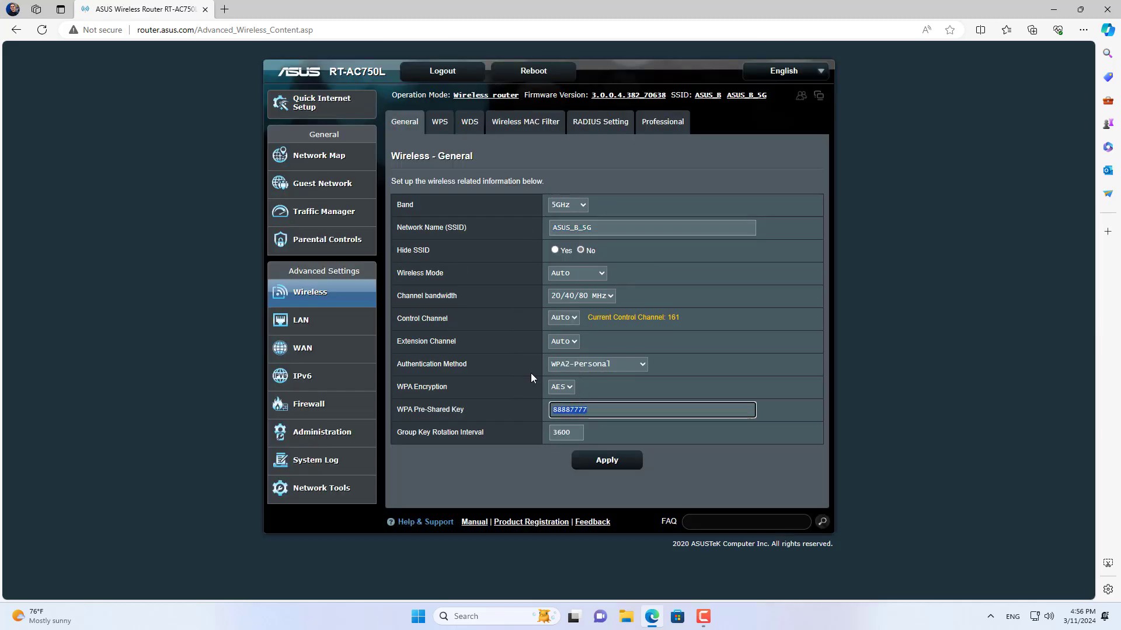
pyautogui.click(320, 433)
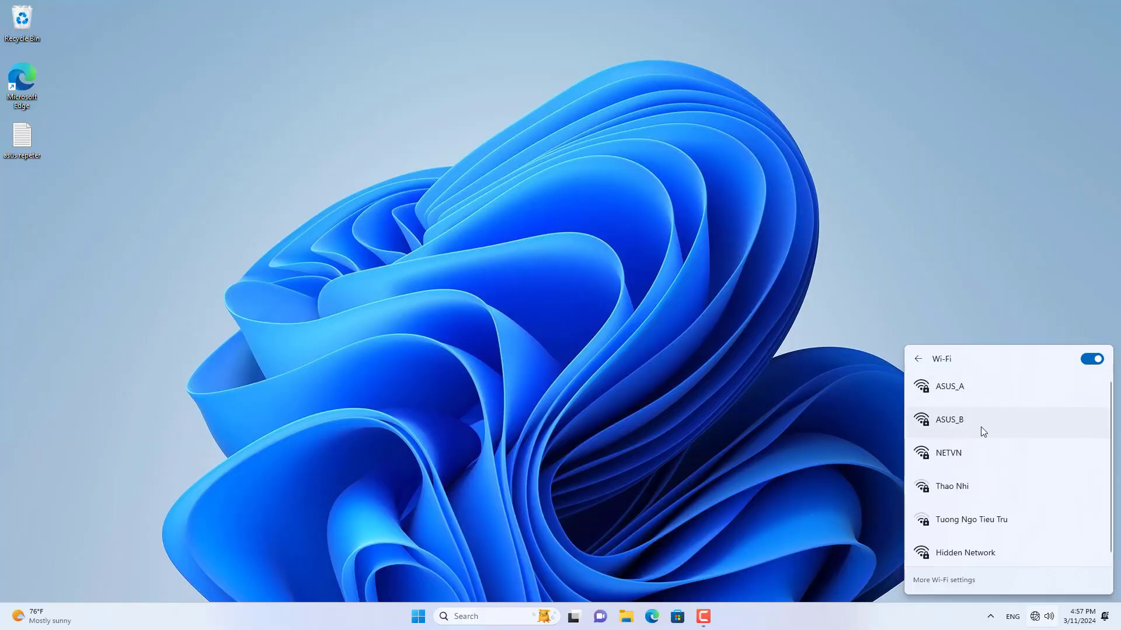
# Step: Join the ASUS_B Wi-Fi network by entering and checking its security key
pyautogui.click(981, 423)
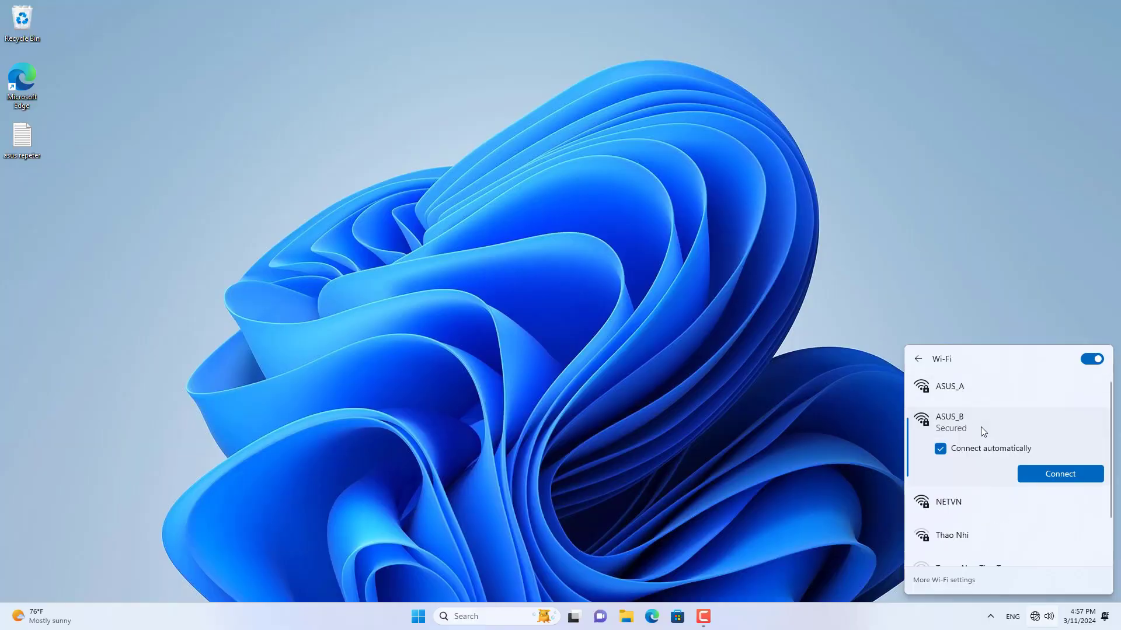
pyautogui.click(1043, 472)
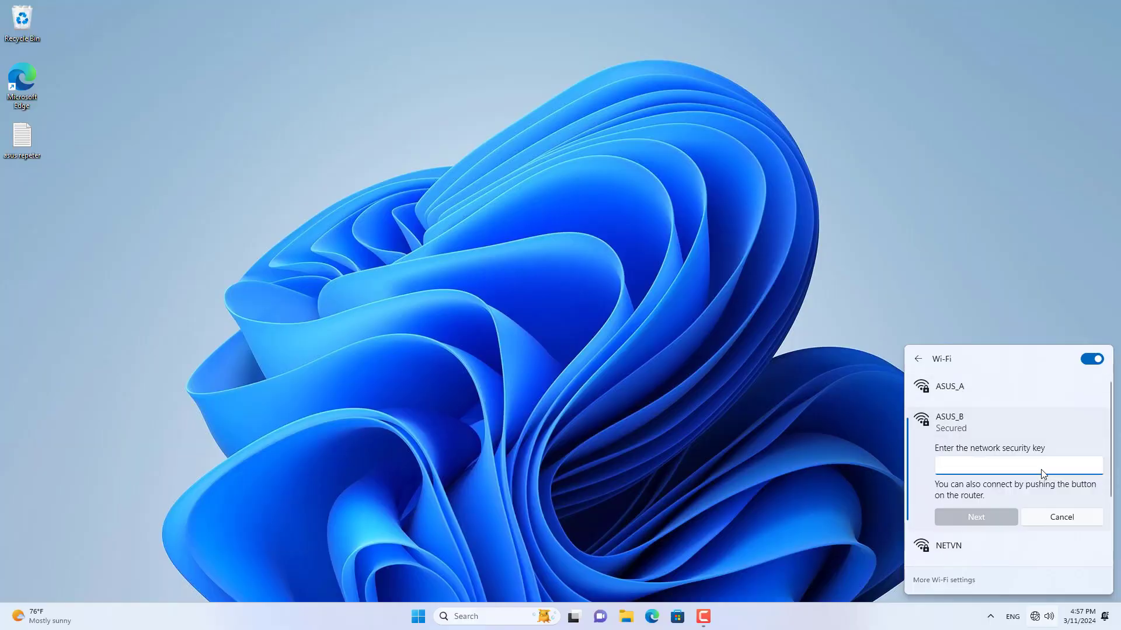
pyautogui.write('*******')
pyautogui.click(1095, 466)
pyautogui.click(986, 515)
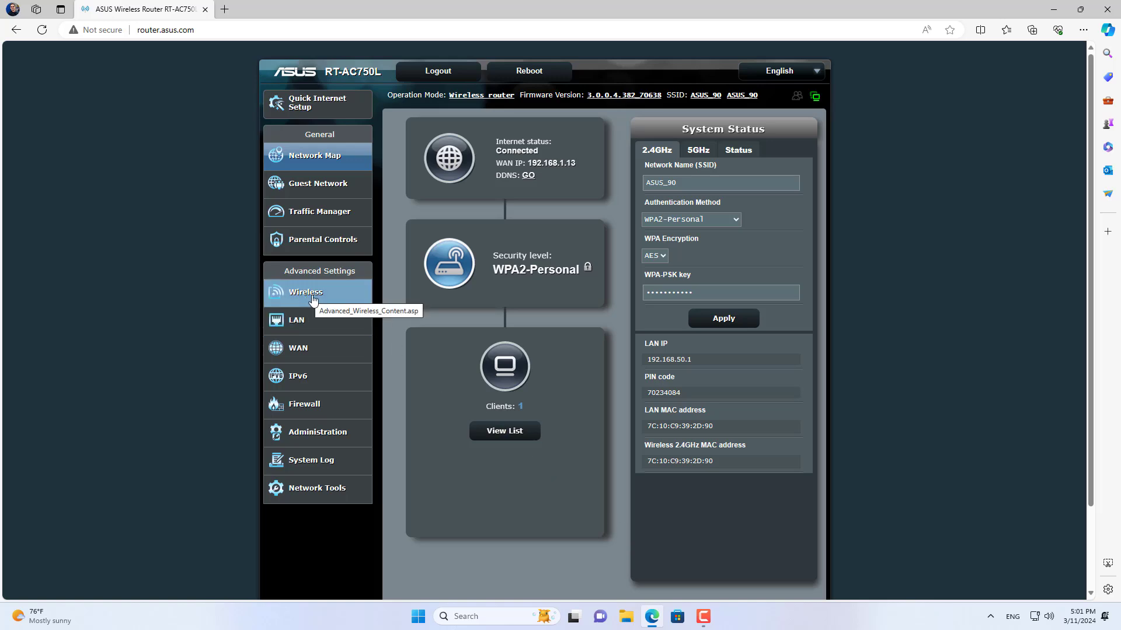
# Step: Check router A's 2.4GHz and 5GHz wireless settings, then open Operation Mode
pyautogui.click(306, 293)
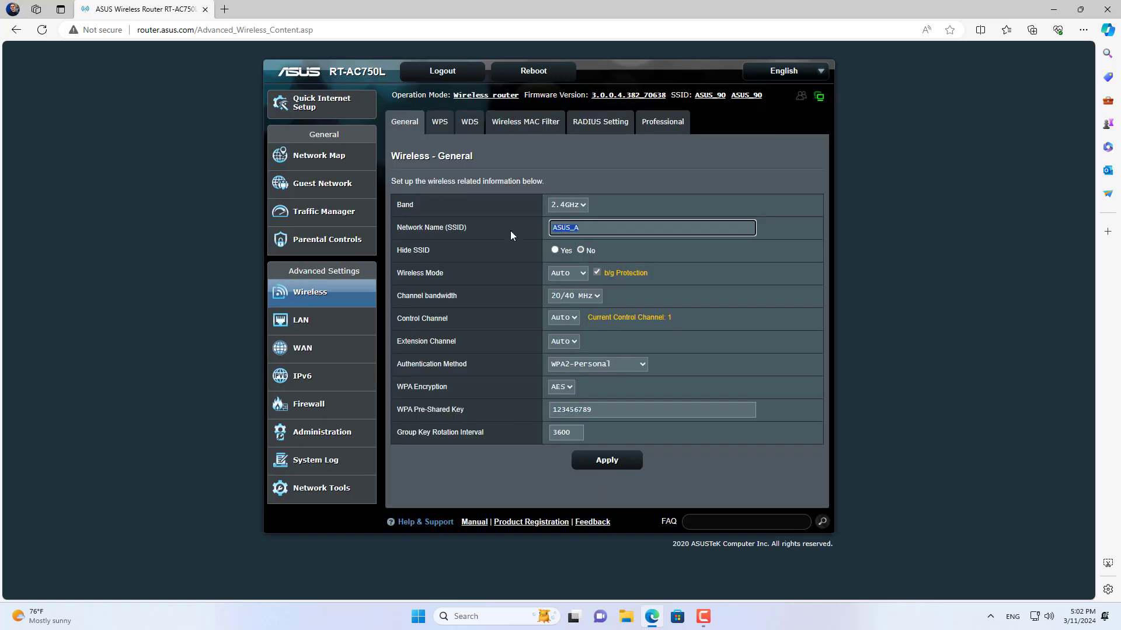
pyautogui.click(573, 205)
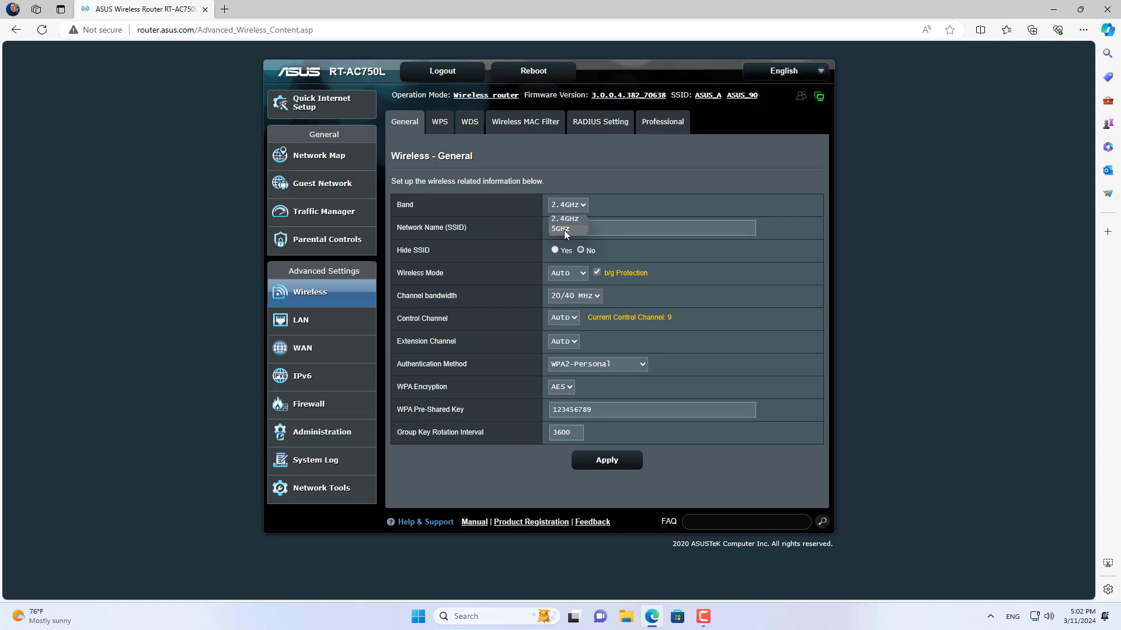
pyautogui.click(563, 230)
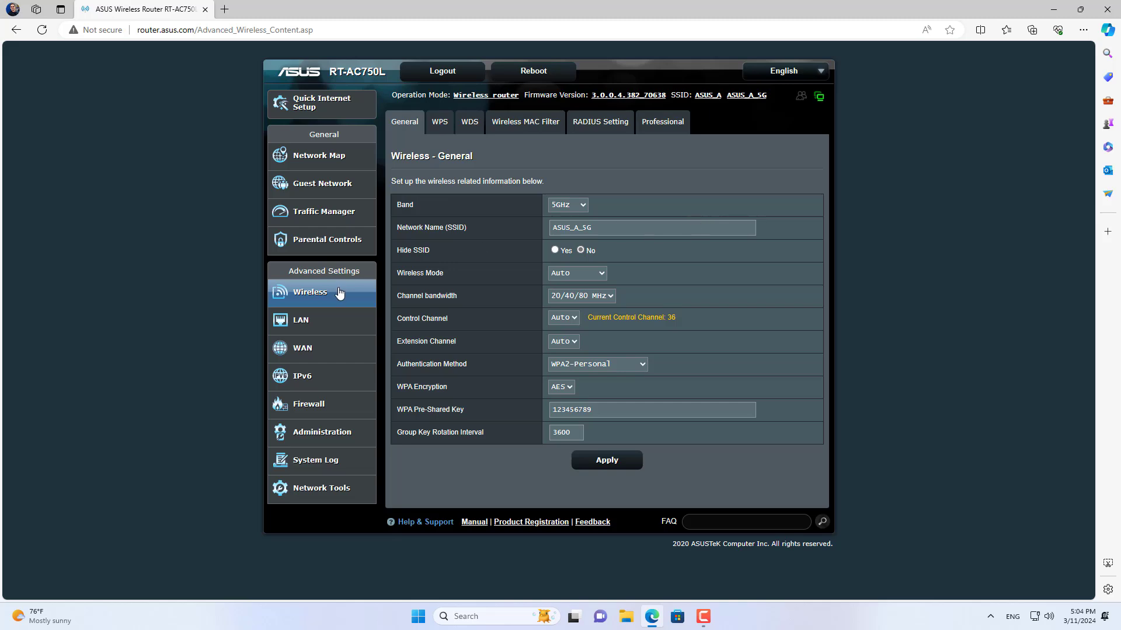
pyautogui.click(330, 433)
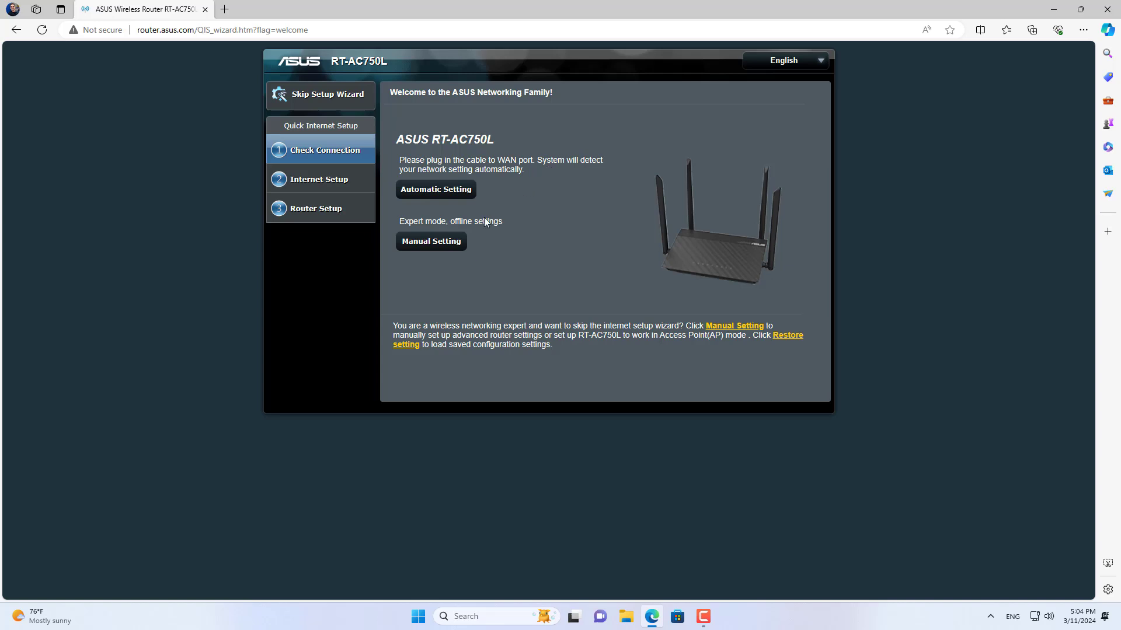
# Step: Choose manual setup and set a new router login password, entered twice
pyautogui.click(429, 247)
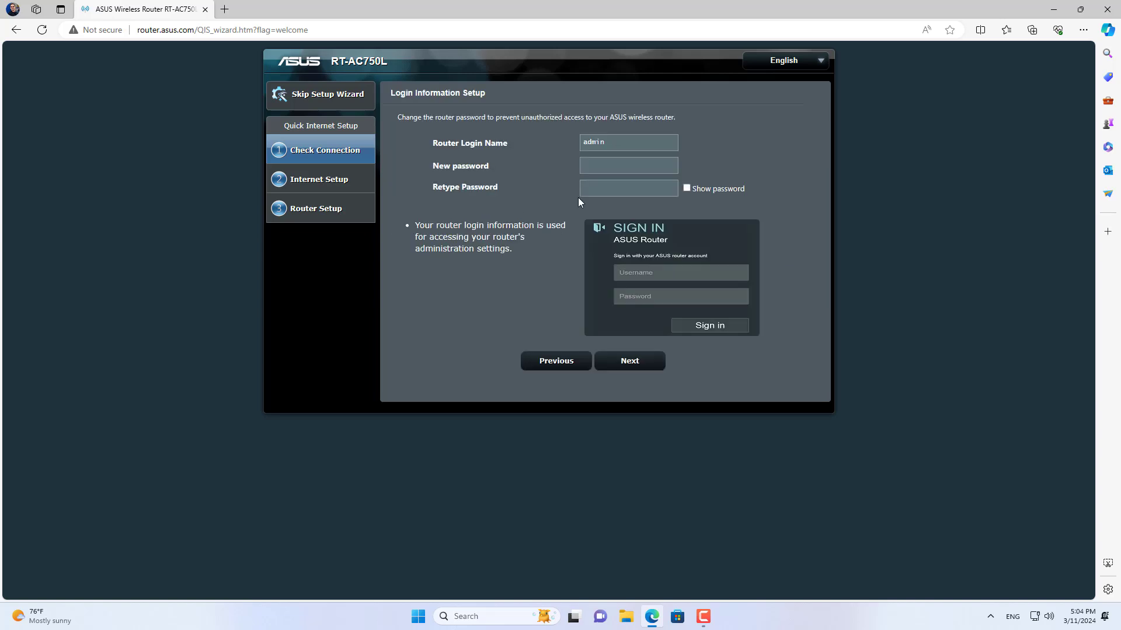
pyautogui.click(617, 164)
pyautogui.write('••••••••••••')
pyautogui.press('Tab')
pyautogui.write('••')
pyautogui.click(638, 367)
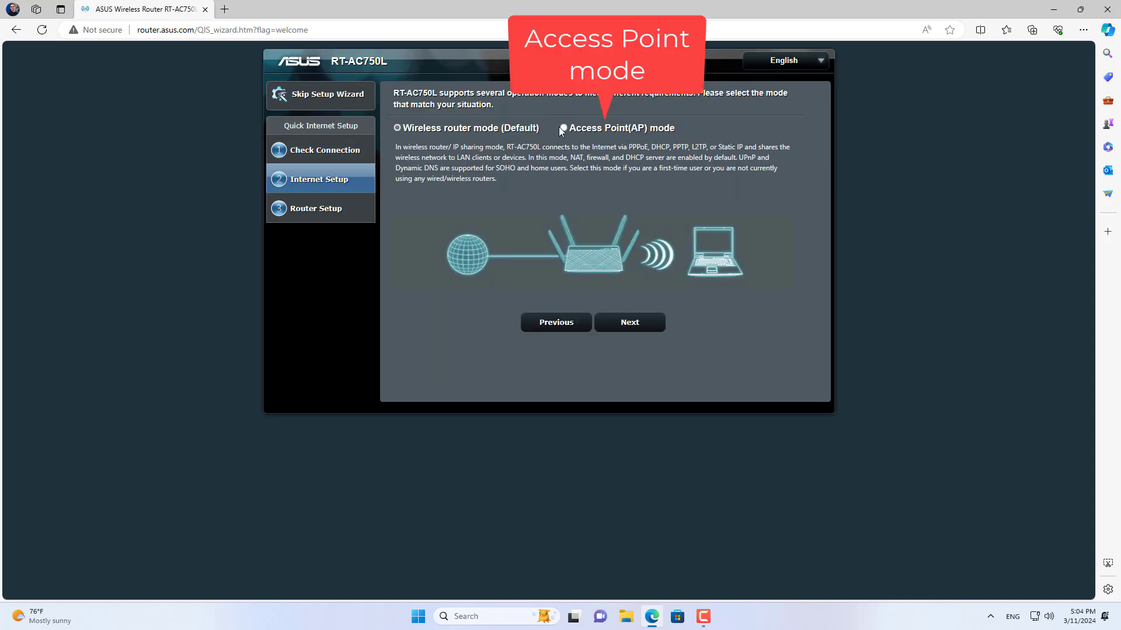
# Step: Select Access Point(AP) mode and keep the automatic LAN IP setting
pyautogui.click(563, 128)
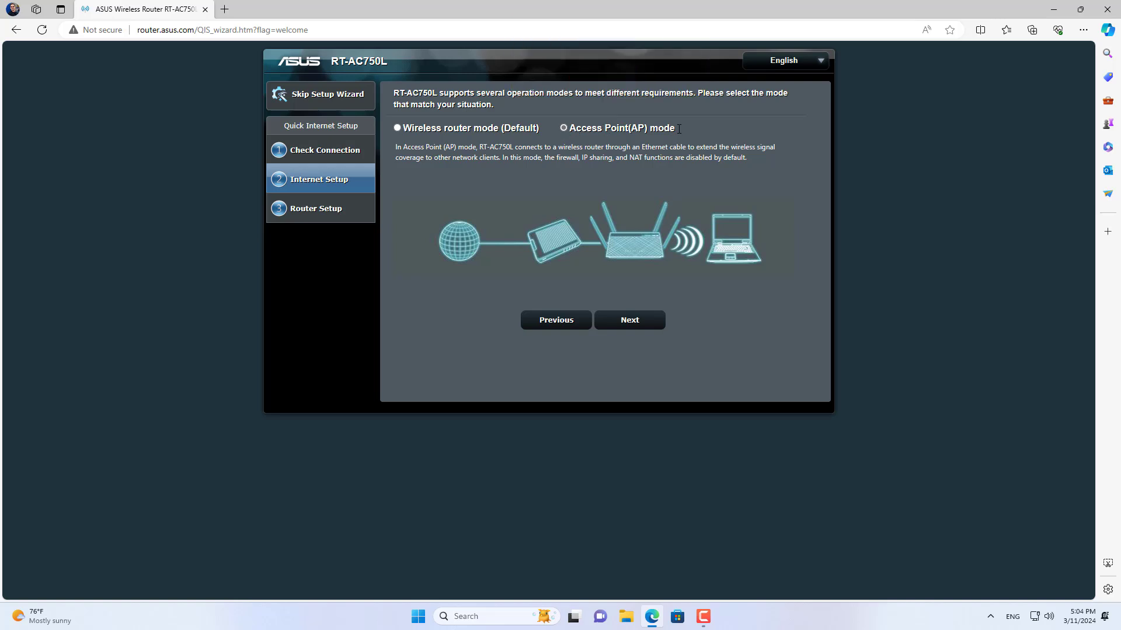
pyautogui.moveTo(679, 129); pyautogui.dragTo(566, 130)
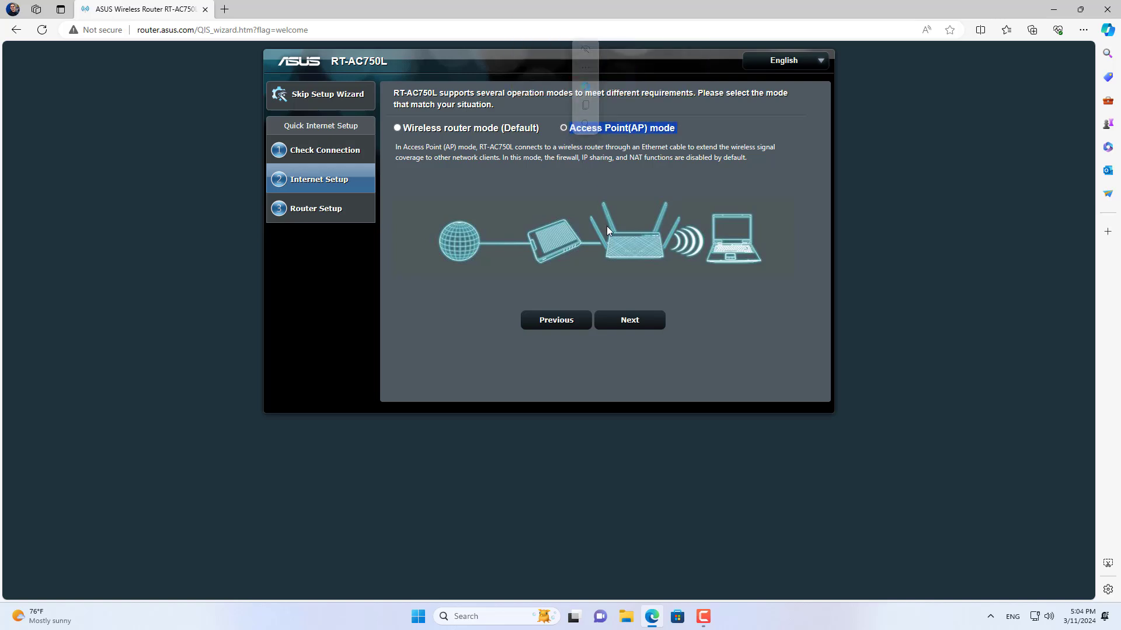
pyautogui.click(620, 321)
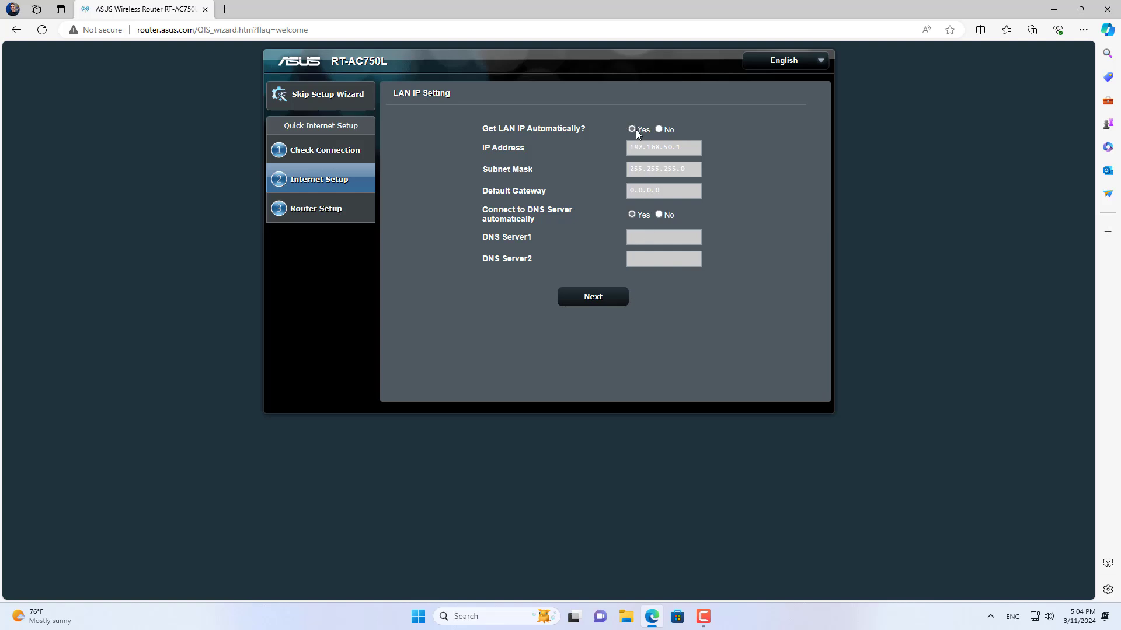
pyautogui.click(602, 298)
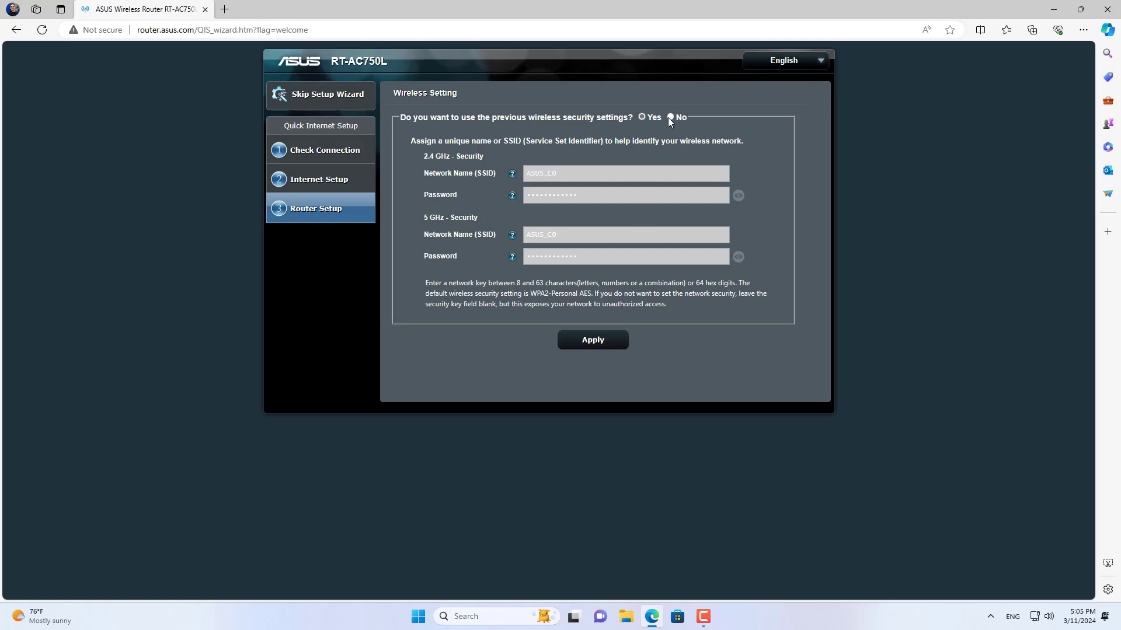
# Step: Name the 2.4 GHz network ASUS_B and set its password, showing both band passwords
pyautogui.click(670, 118)
pyautogui.click(599, 174)
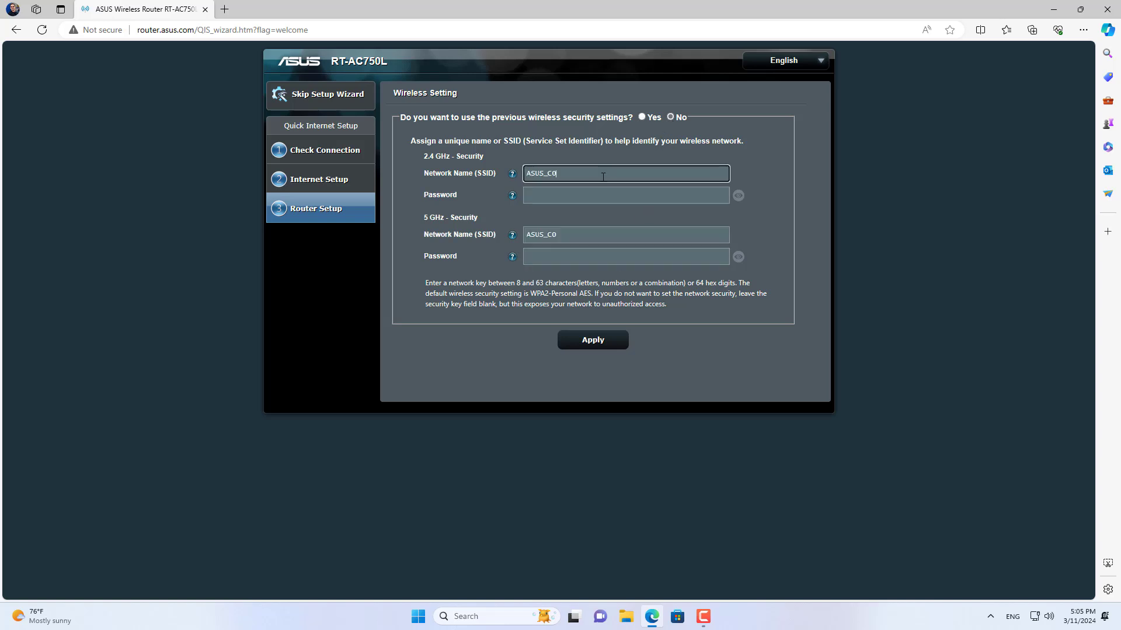
pyautogui.press('BackSpace')
pyautogui.press('BackSpace')
pyautogui.write('B')
pyautogui.press('Tab')
pyautogui.write('********')
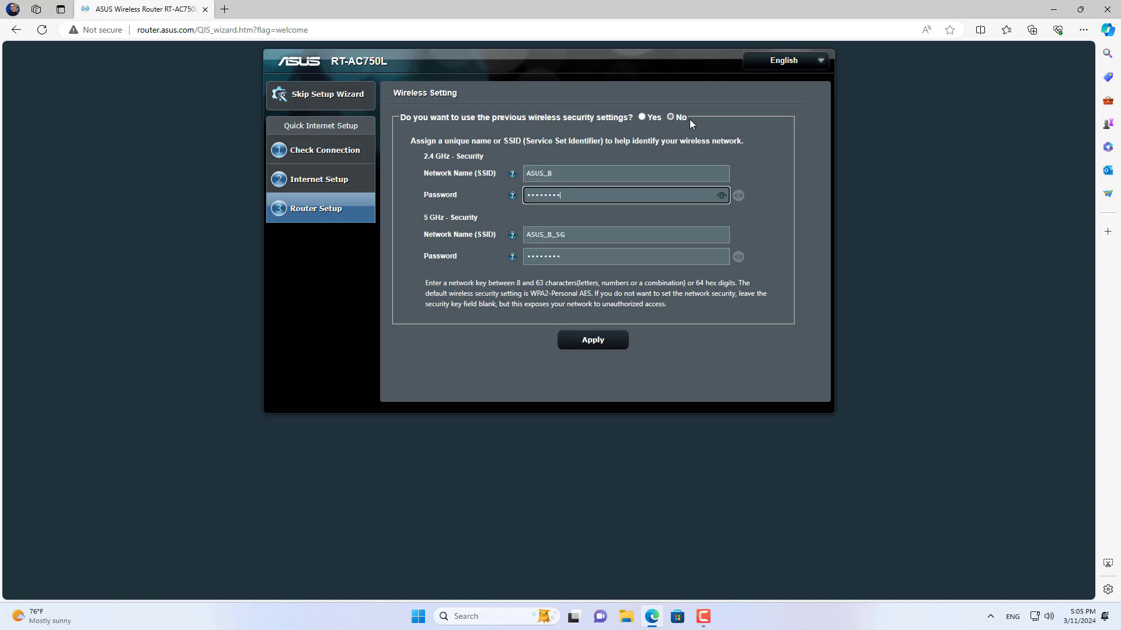
pyautogui.click(722, 199)
pyautogui.click(738, 257)
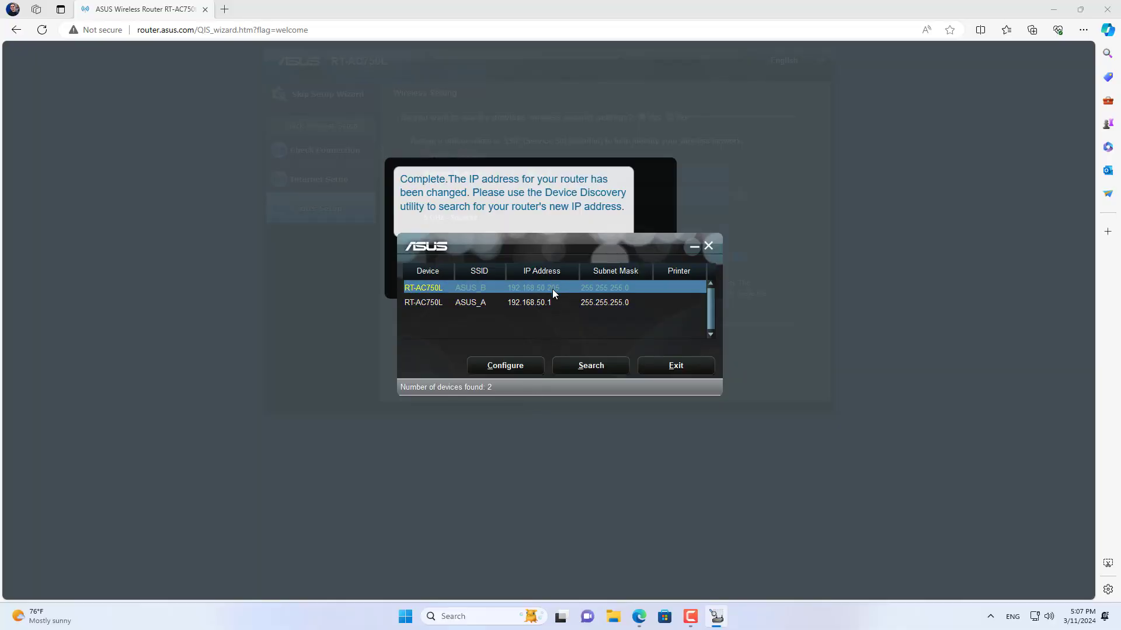
# Step: Open router B's configuration login and sign in as admin with the router password
pyautogui.click(517, 369)
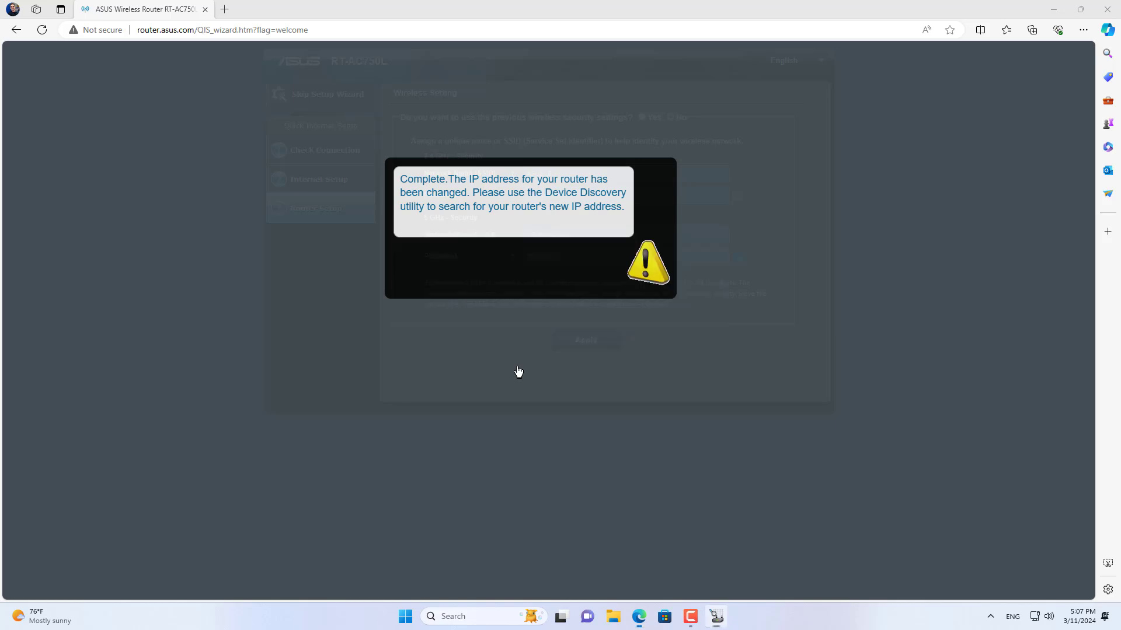
pyautogui.write('admin')
pyautogui.press('Tab')
pyautogui.write('••••••••••••')
pyautogui.press('Return')
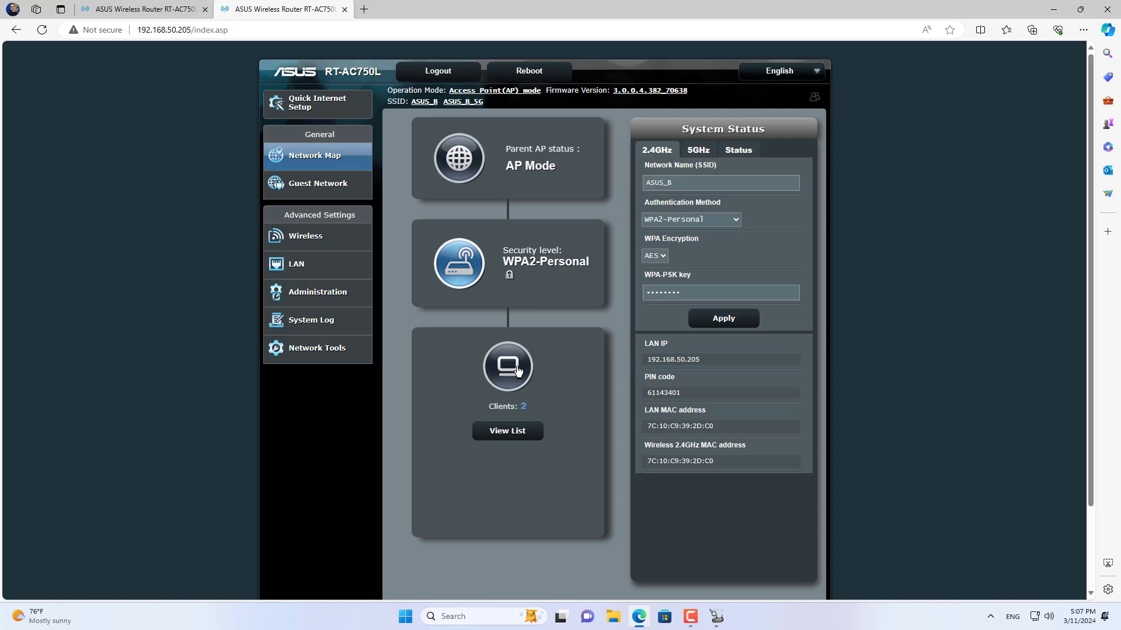
# Step: Check that router B's Network Map and Operation Mode both show Access Point(AP) mode
pyautogui.click(559, 181)
pyautogui.click(306, 294)
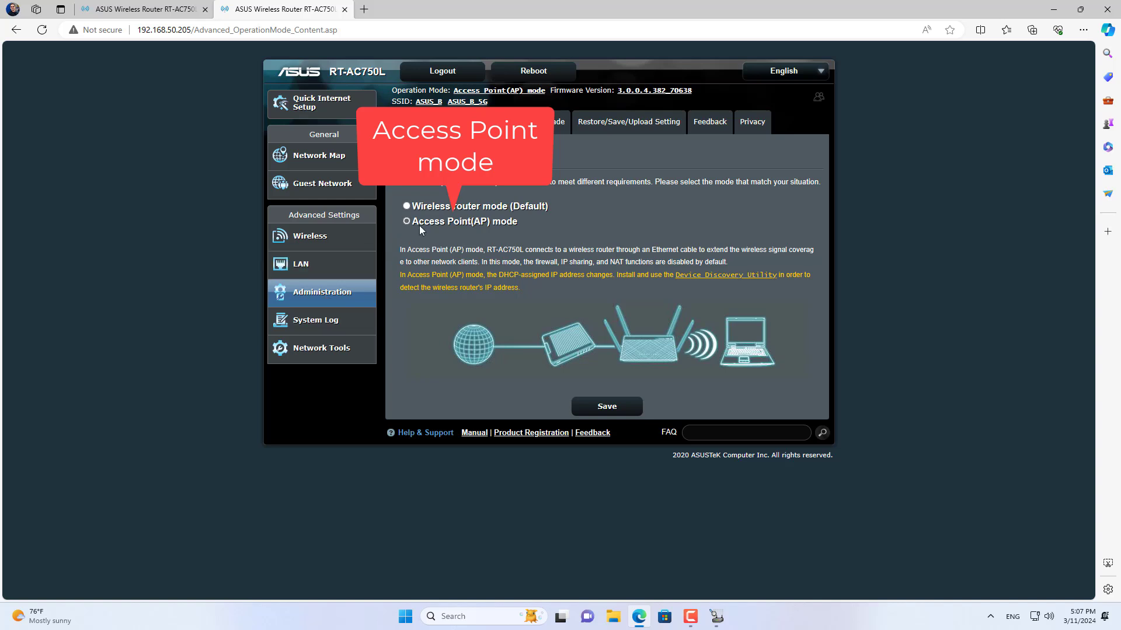
pyautogui.moveTo(511, 222); pyautogui.dragTo(412, 222)
pyautogui.click(569, 233)
# Step: Verify SSIDs ASUS_B and ASUS_B_5G and their pre-shared keys under Wireless > General
pyautogui.click(329, 245)
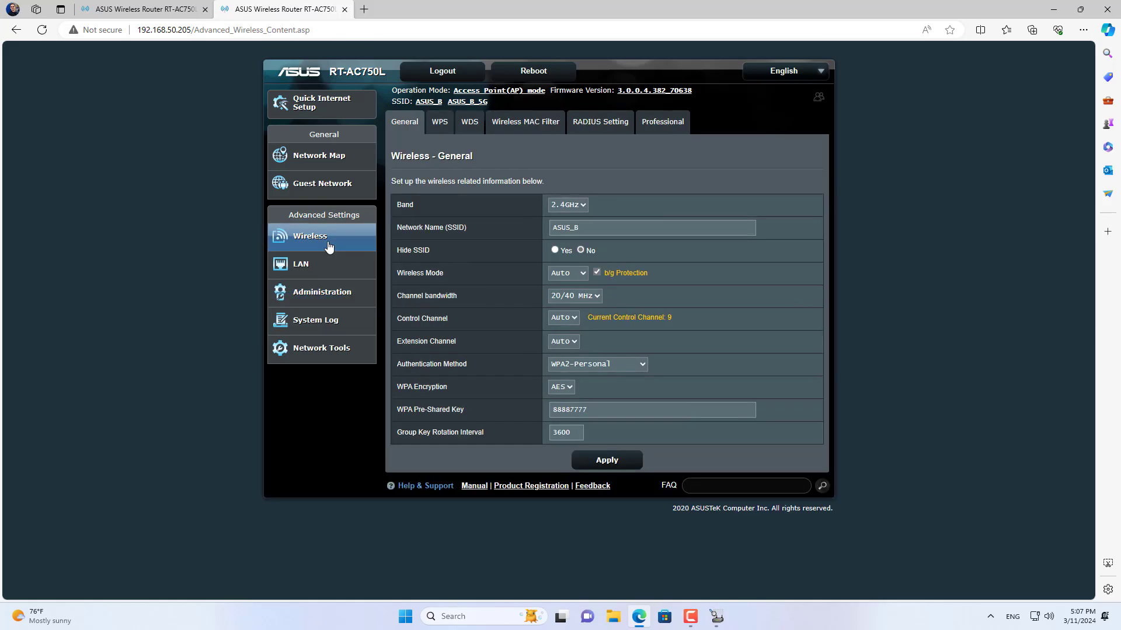
pyautogui.moveTo(600, 222); pyautogui.dragTo(513, 229)
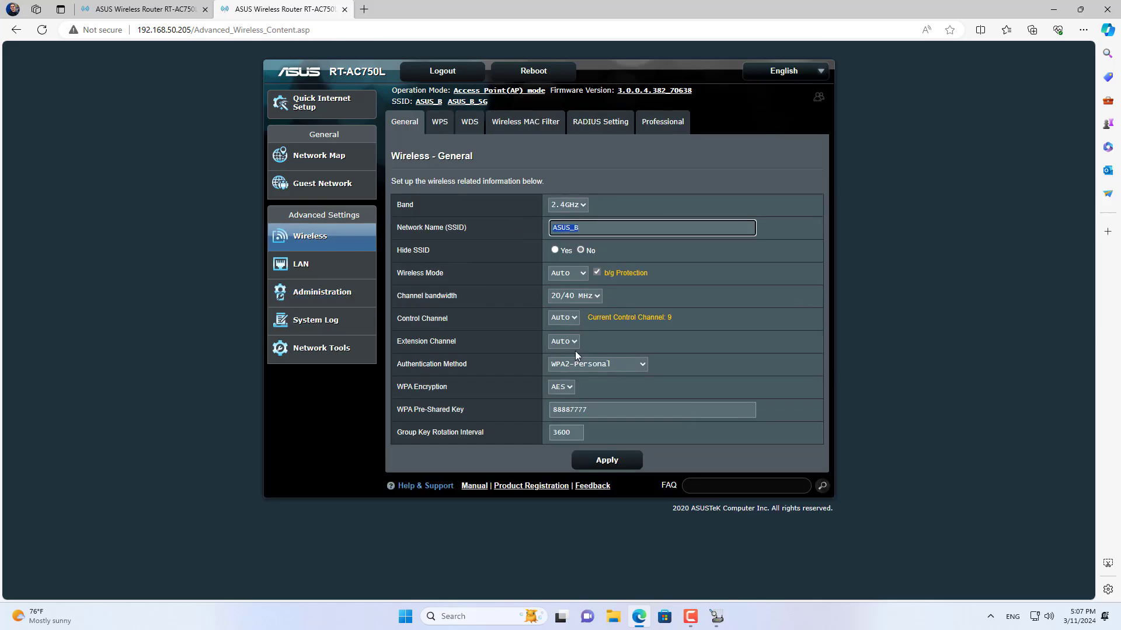
pyautogui.moveTo(593, 409); pyautogui.dragTo(513, 410)
pyautogui.click(572, 205)
pyautogui.click(571, 229)
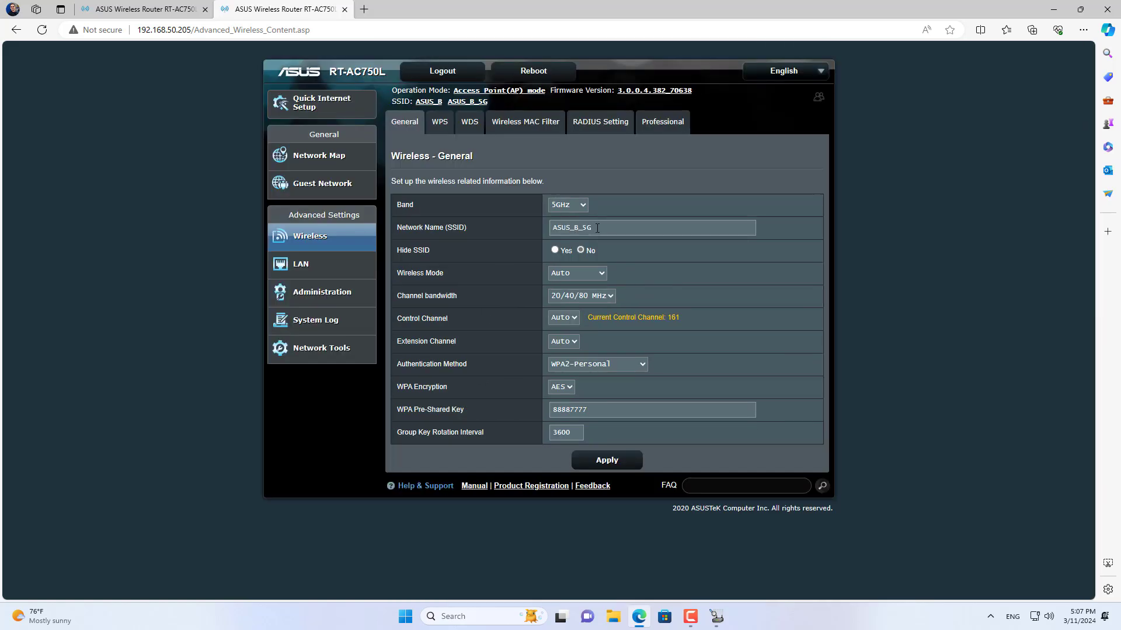
pyautogui.moveTo(594, 227); pyautogui.dragTo(523, 235)
pyautogui.moveTo(589, 408); pyautogui.dragTo(531, 412)
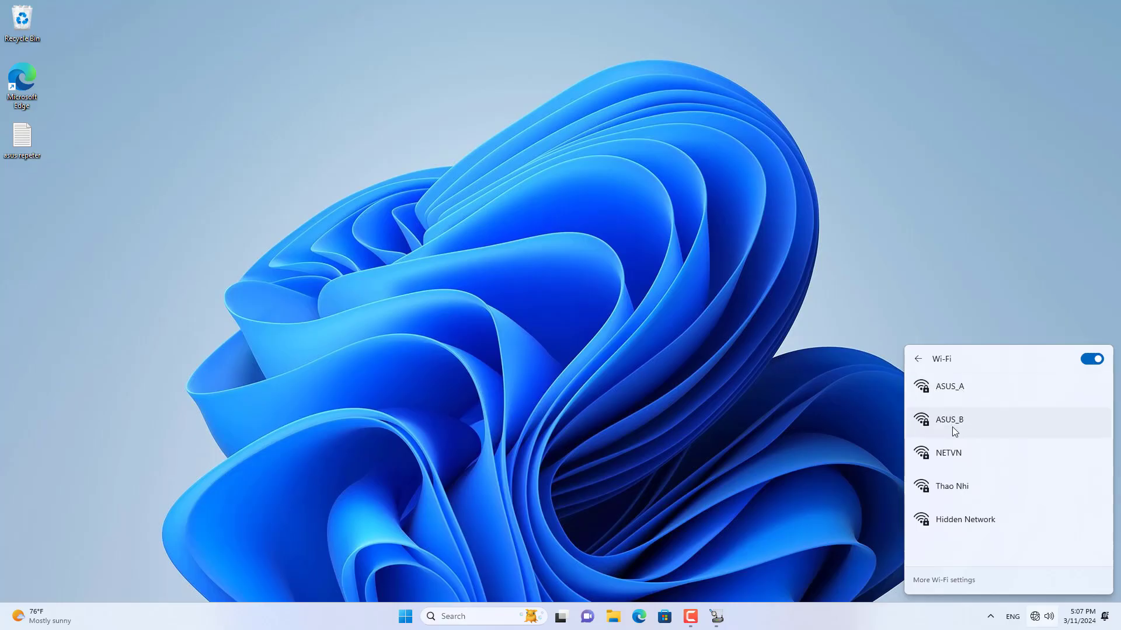
# Step: Connect the computer to the ASUS_B Wi-Fi network using its security key
pyautogui.click(957, 429)
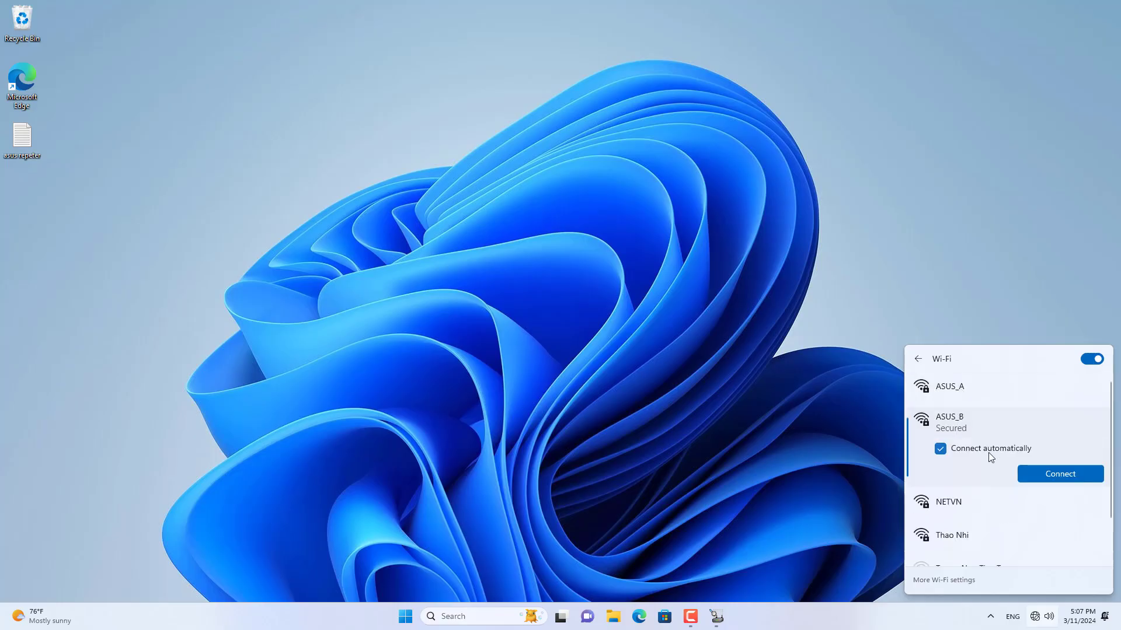
pyautogui.click(1030, 474)
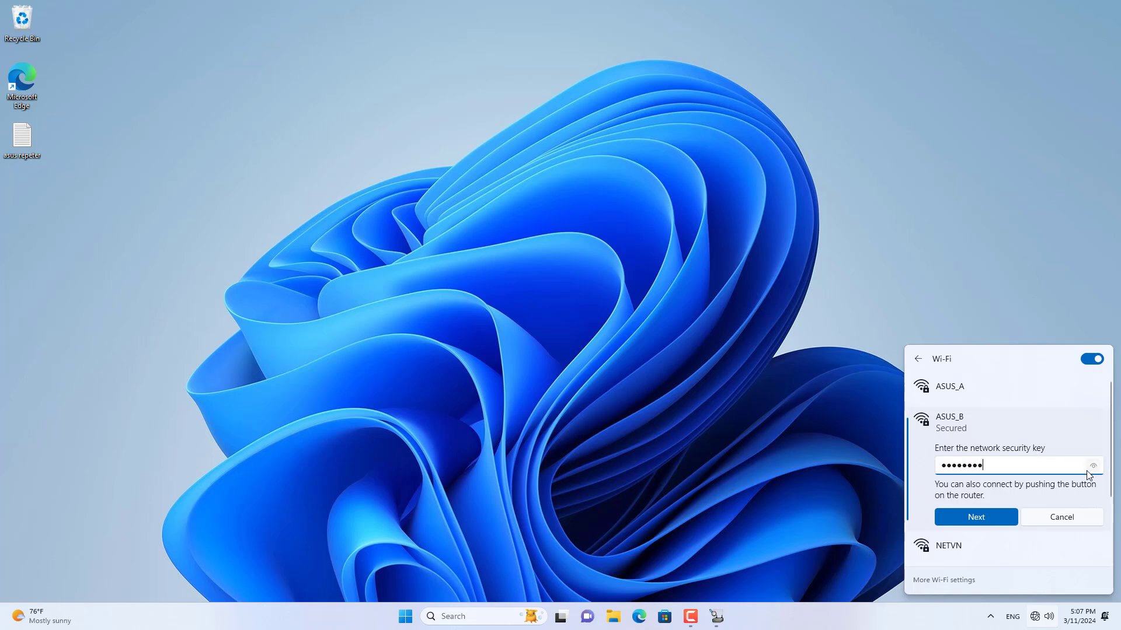
pyautogui.click(1092, 473)
pyautogui.click(1004, 520)
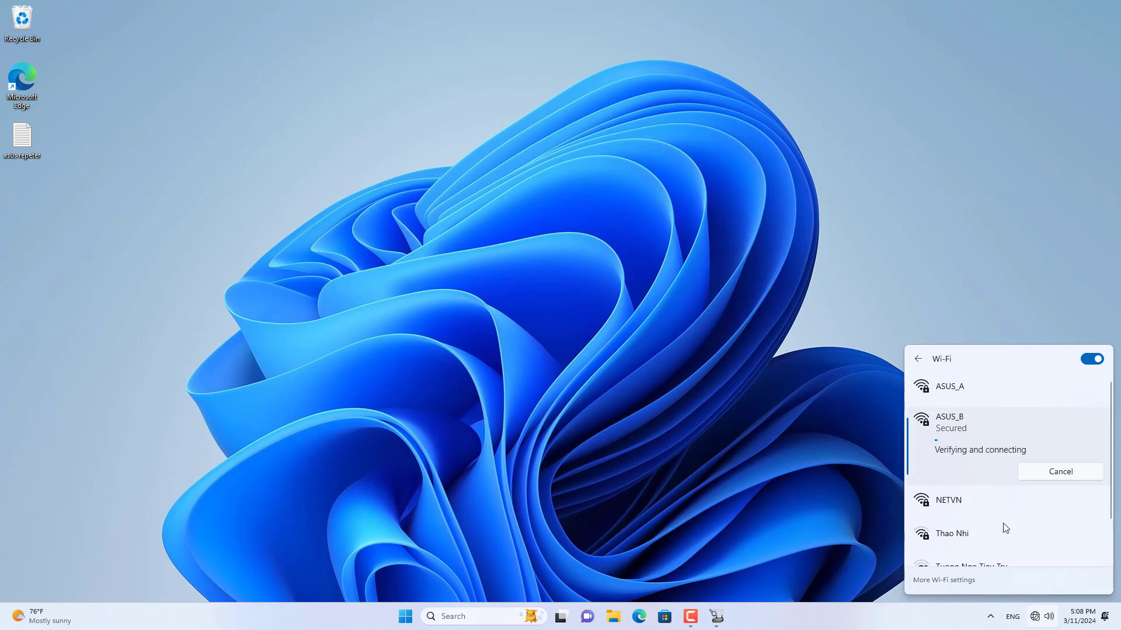